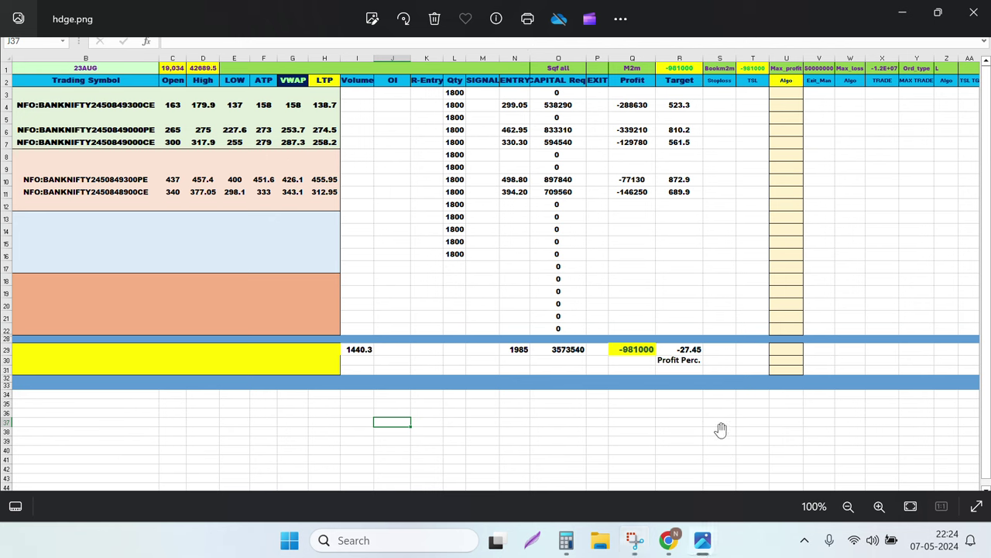
- Review the trade sheet in hdge.png and browse through the neighbouring images to hedge2.png
left_click_drag(722, 429, 707, 351)
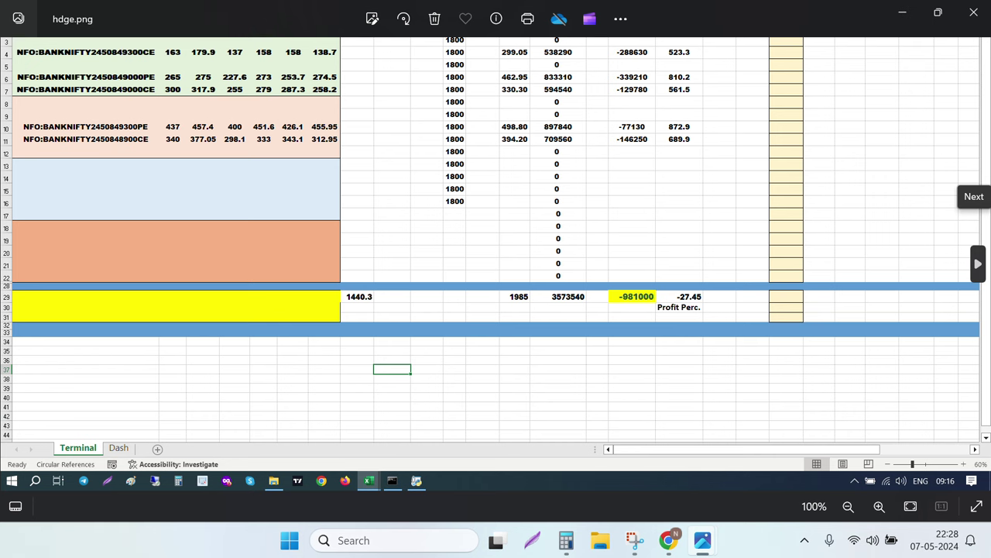
left_click(976, 267)
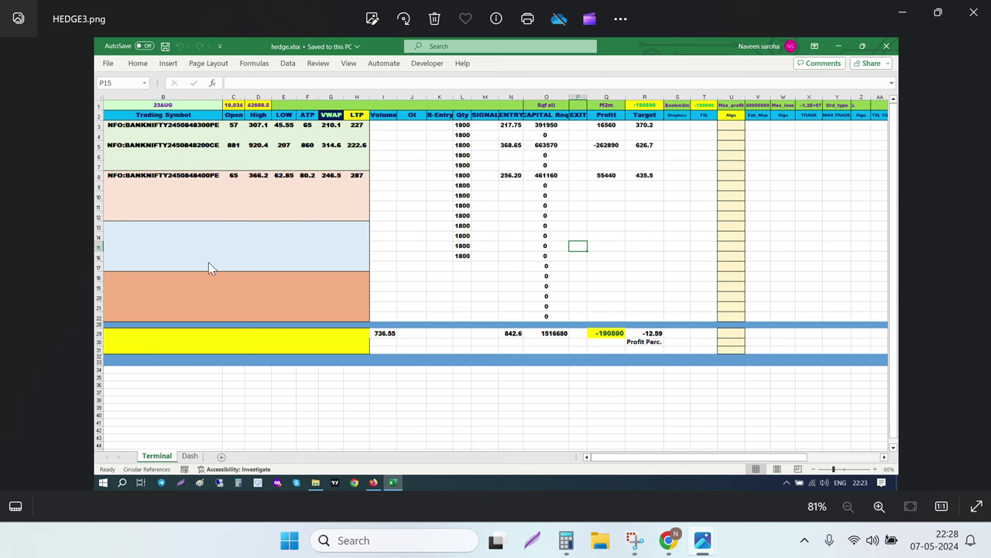
left_click(14, 265)
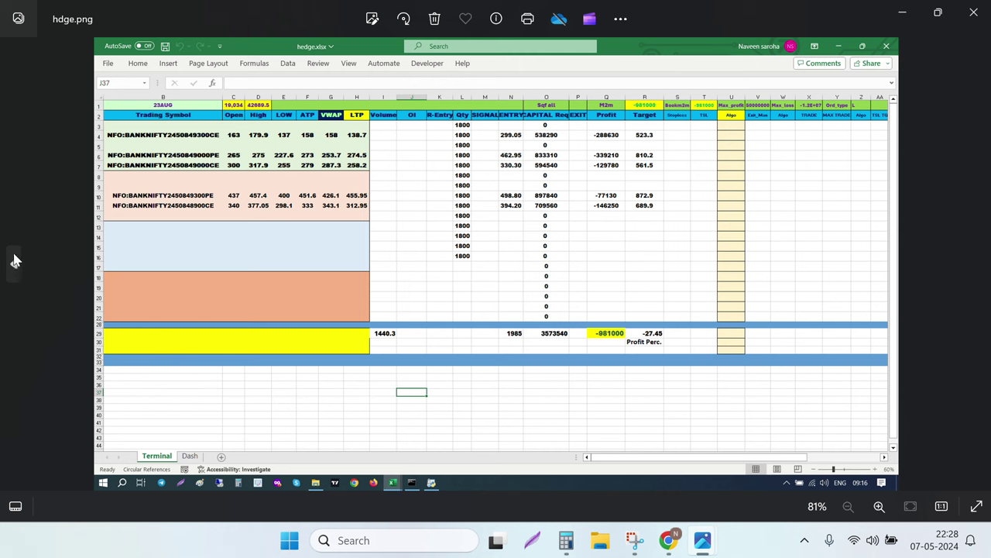
left_click(14, 260)
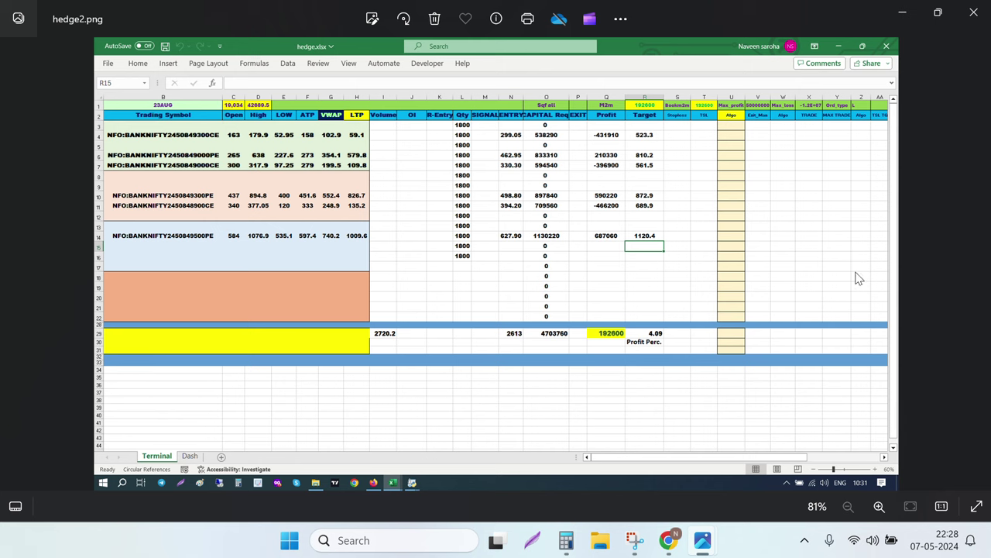
- Enlarge hedge2.png to 110% and examine its trade rows, profit column and totals row
left_click(879, 506)
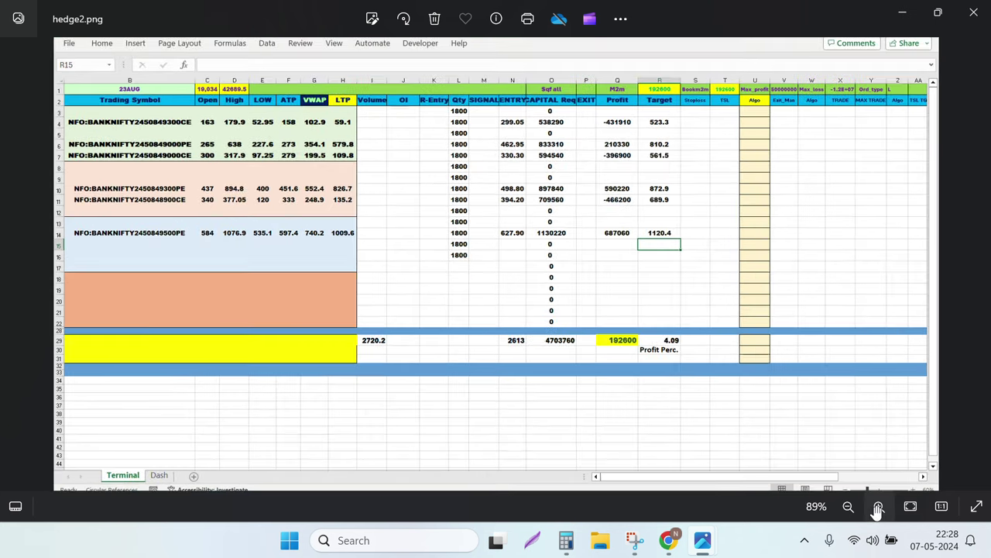
left_click(879, 506)
left_click(879, 506)
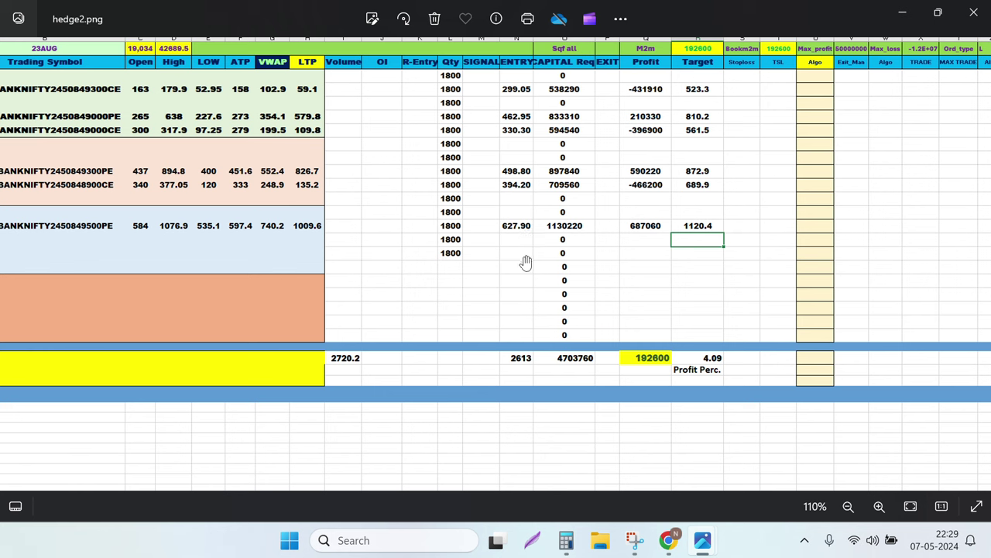
left_click_drag(670, 467, 628, 354)
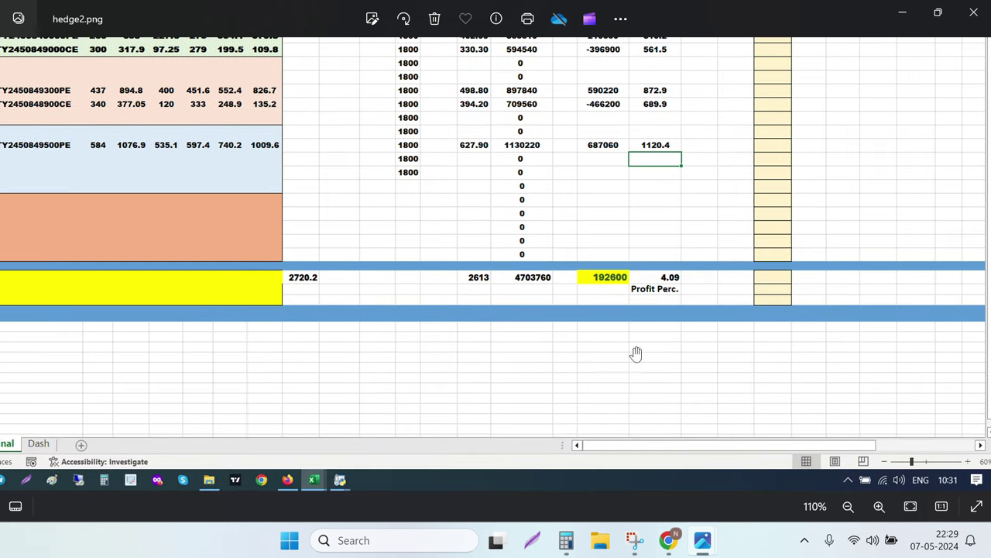
left_click_drag(547, 352, 622, 445)
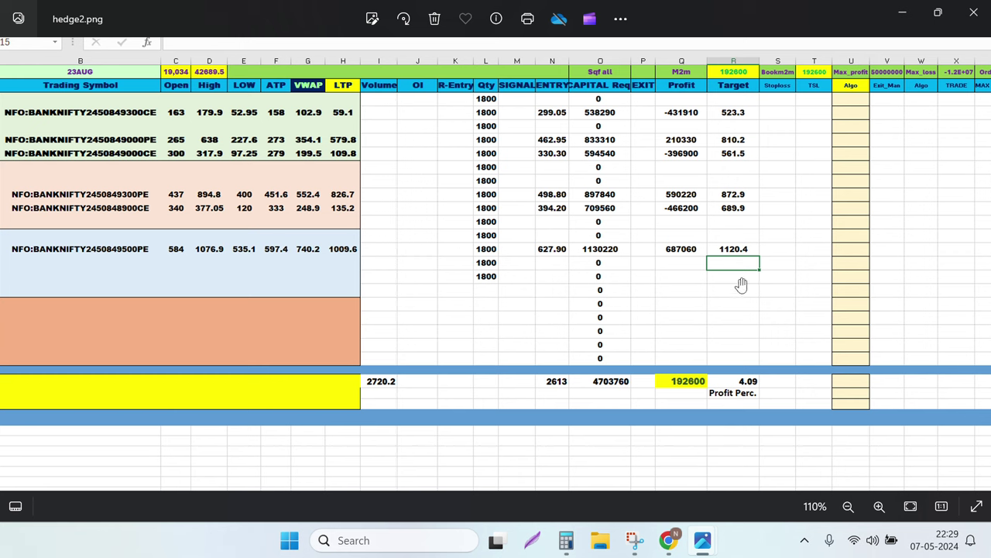
- Examine the trade rows and the totals row in HEDGE3.png and close the image
left_click(970, 17)
mouse_move(705, 546)
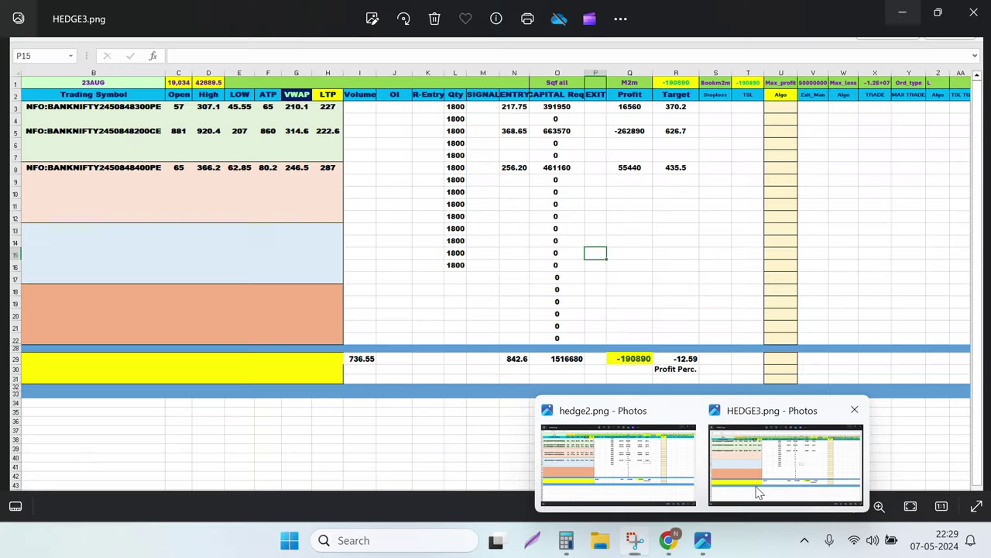
left_click(760, 491)
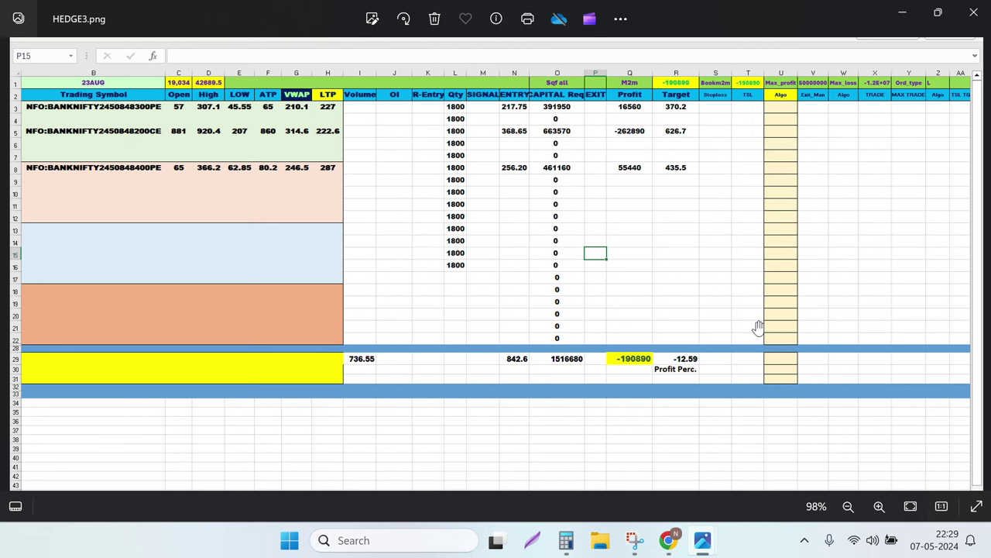
left_click_drag(757, 328, 720, 310)
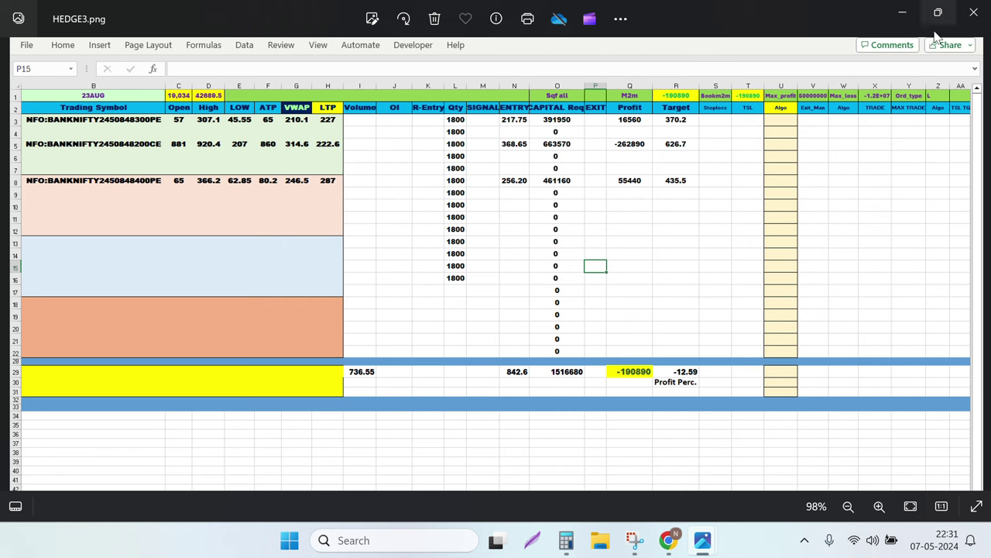
left_click(974, 14)
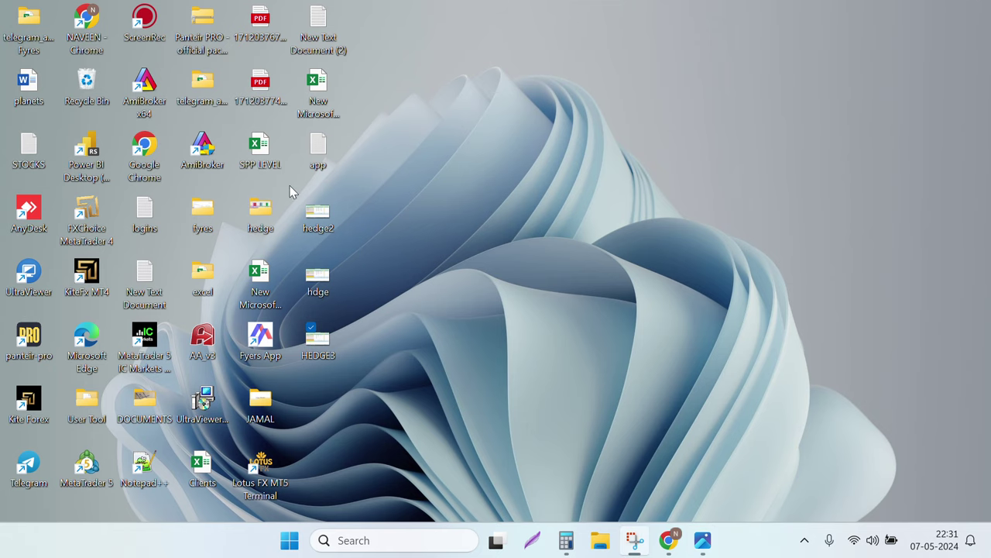
- Open the New Microsoft Excel Worksheet workbook from the desktop and view Sheet1's trade results down to the totals row
left_click(319, 104)
double_click(319, 105)
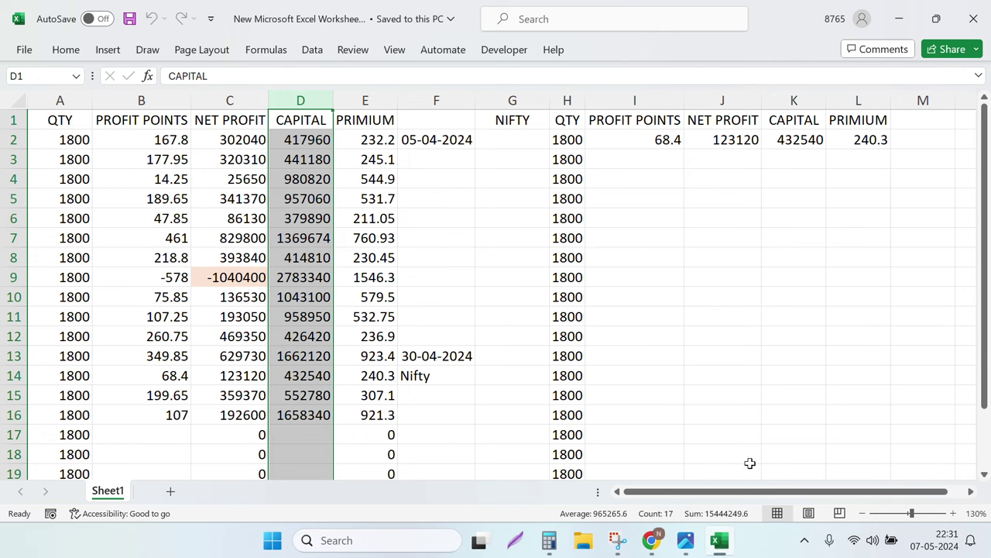
left_click(955, 513)
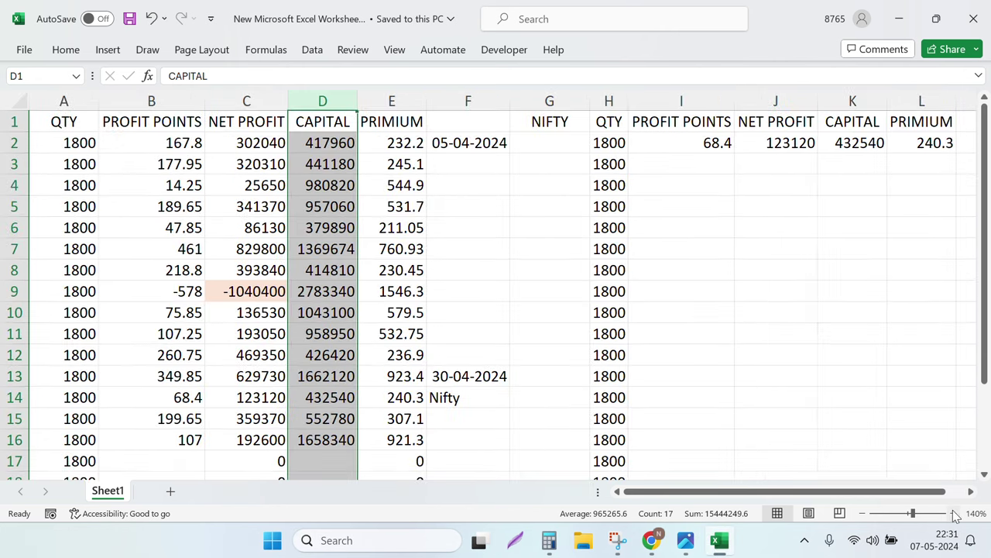
left_click(955, 513)
scroll(775, 365, "down", 2)
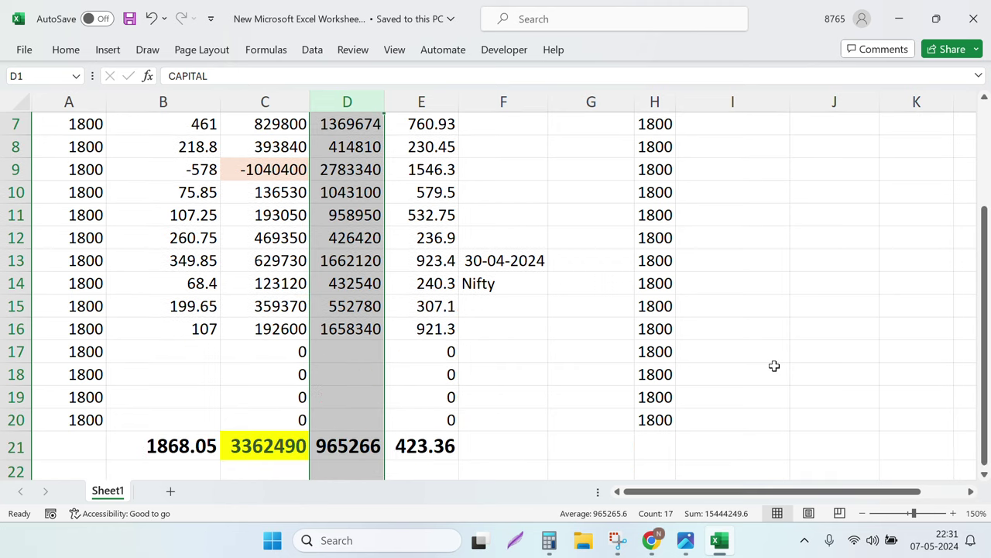
scroll(777, 368, "up", 2)
left_click(863, 514)
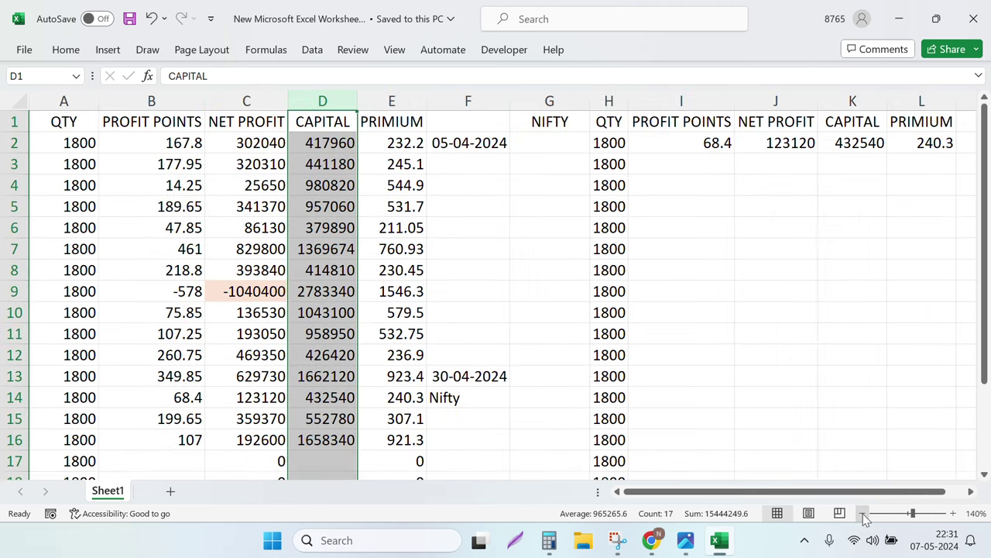
left_click(862, 514)
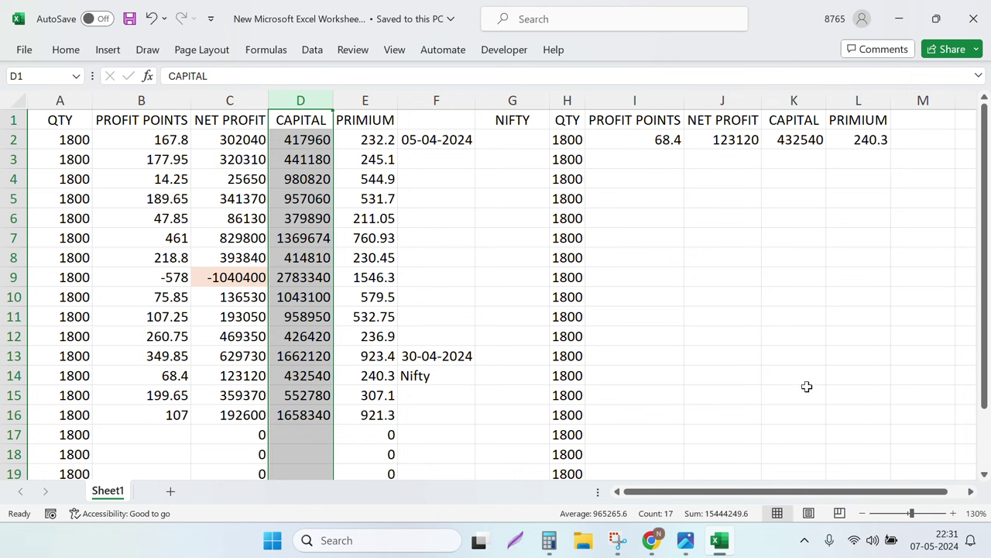
scroll(807, 385, "down", 1)
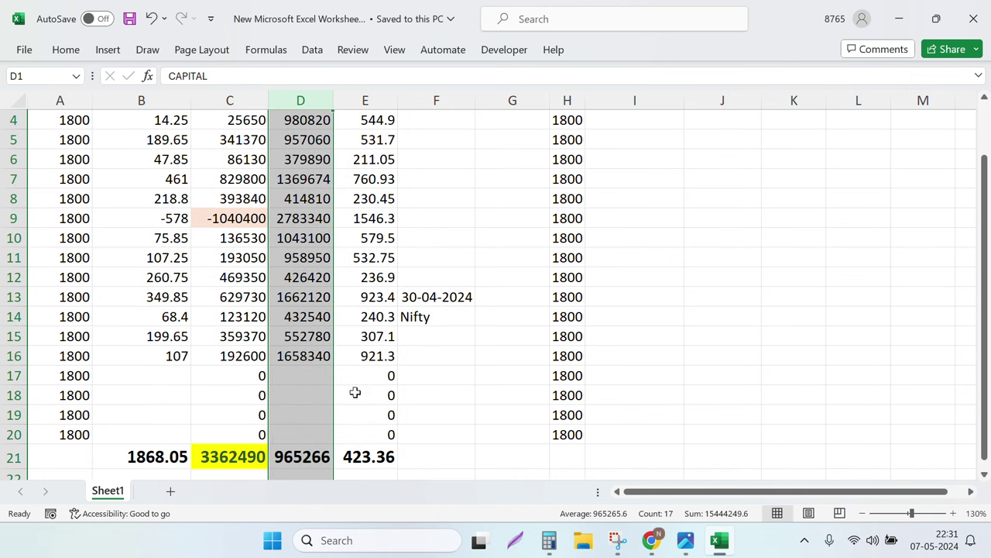
- Examine the net profit total, the trades in rows 14 to 16, the loss in row 9 and the capital figures on Sheet1
left_click(242, 357)
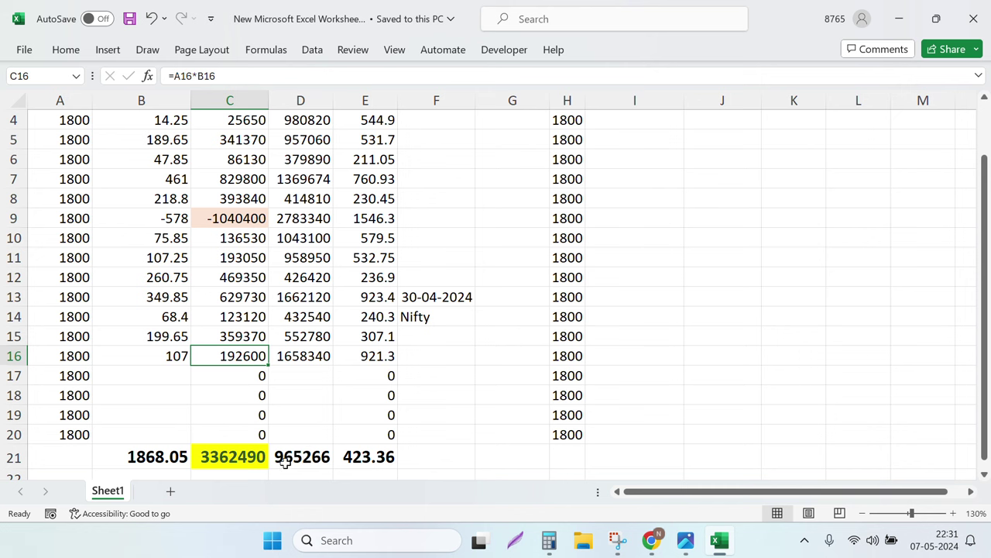
left_click(251, 455)
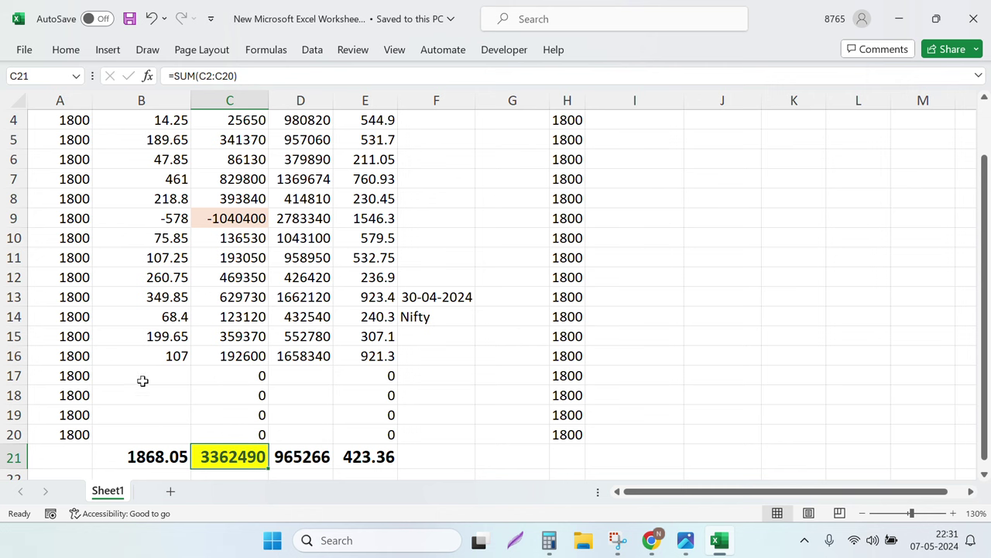
left_click(19, 355)
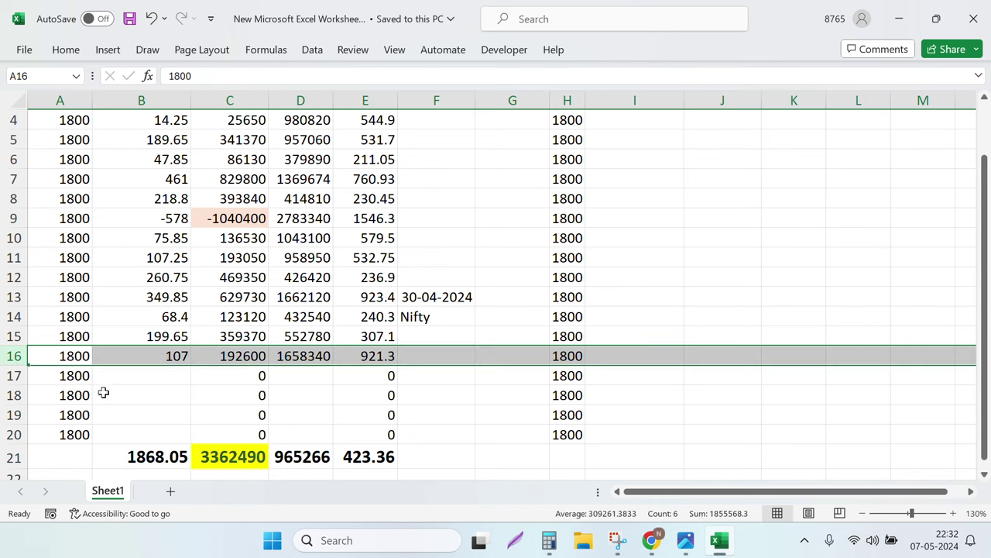
left_click(17, 335)
left_click(17, 317)
left_click(17, 336)
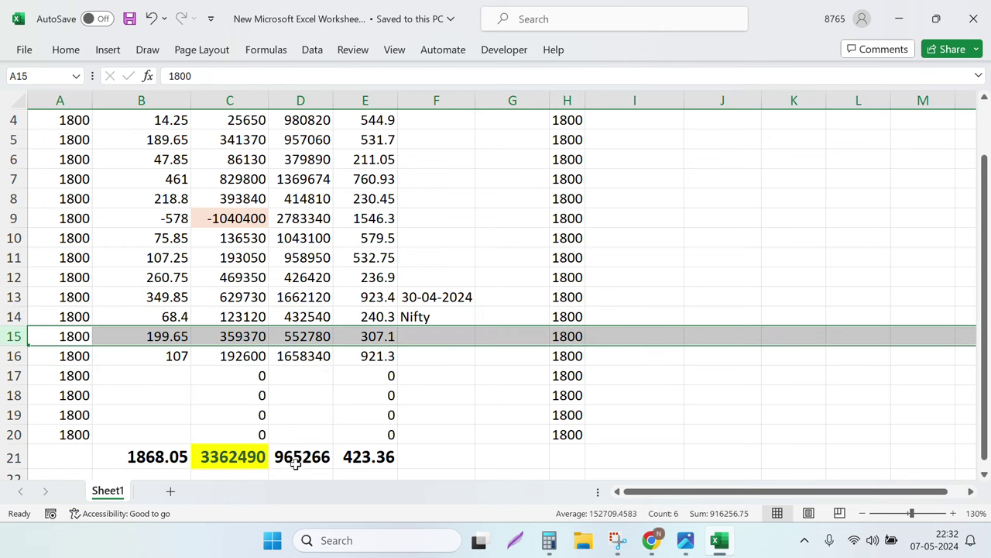
left_click(240, 220)
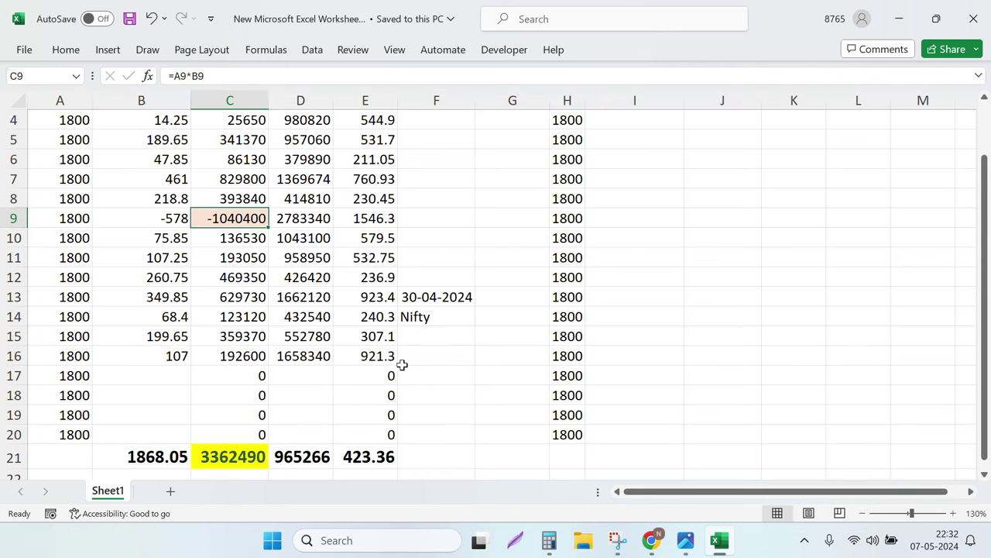
left_click(308, 93)
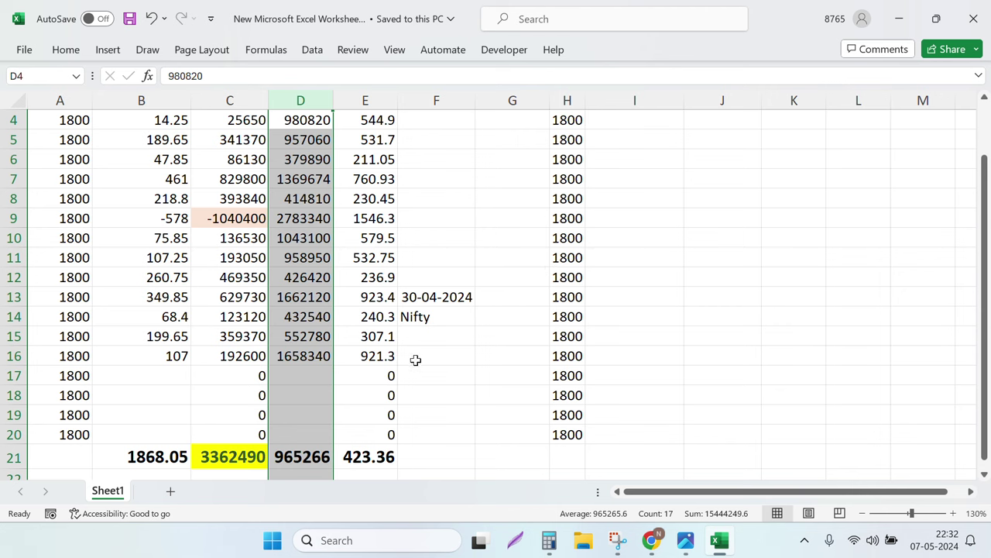
left_click(299, 356)
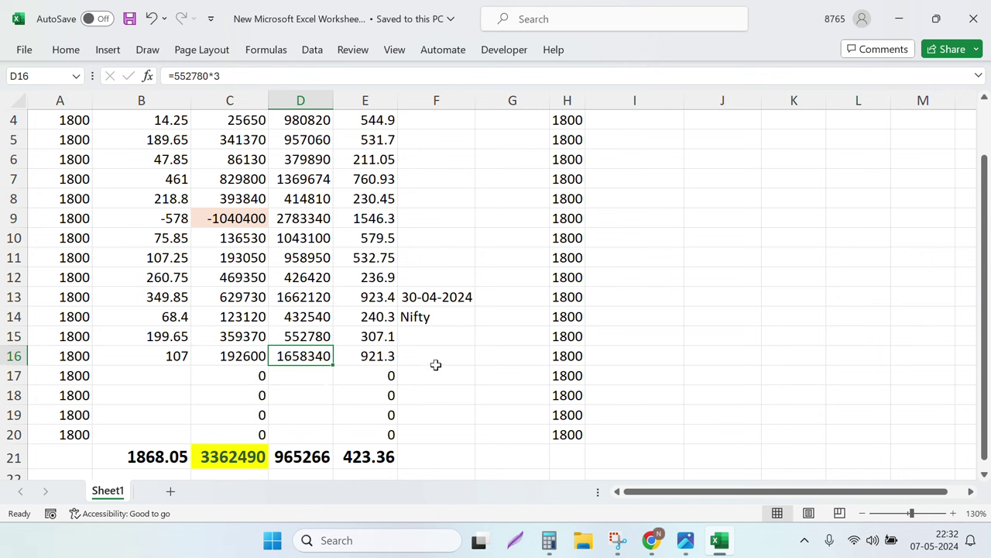
- Switch to the BANKNIFTY 48900 CE and PE charts in Chrome and examine the 7 May morning candles around the level lines
left_click(900, 20)
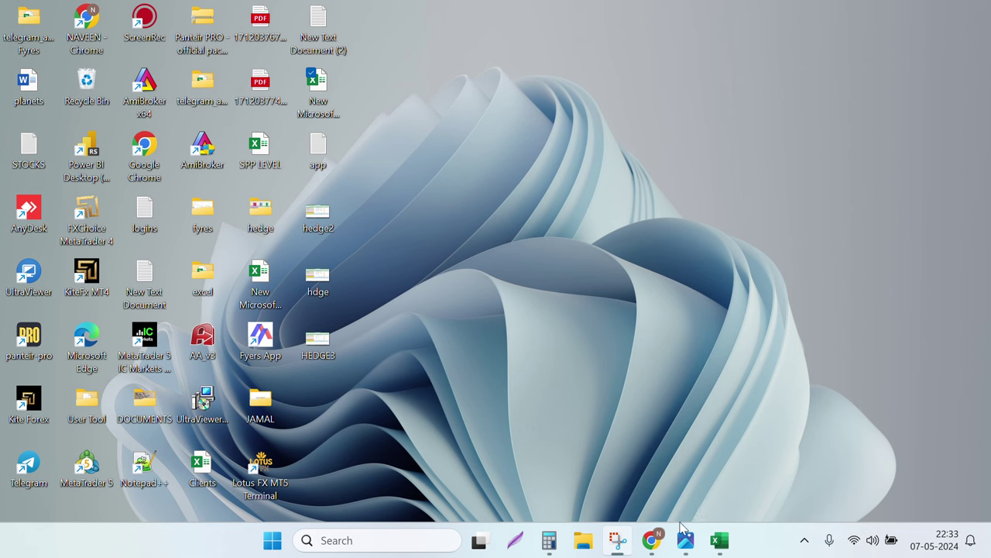
left_click(655, 543)
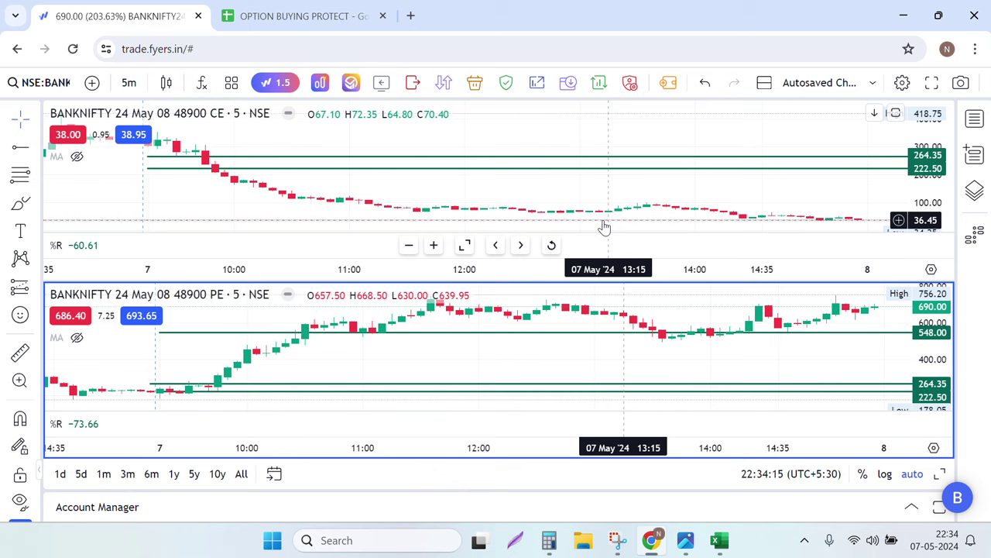
left_click_drag(392, 372, 380, 373)
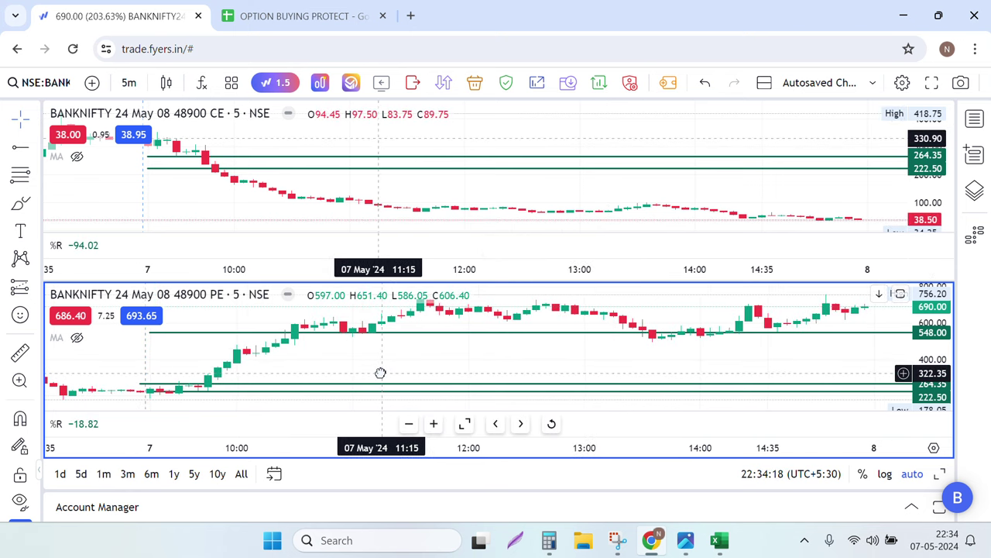
left_click_drag(164, 155, 160, 162)
key("ctrl+z")
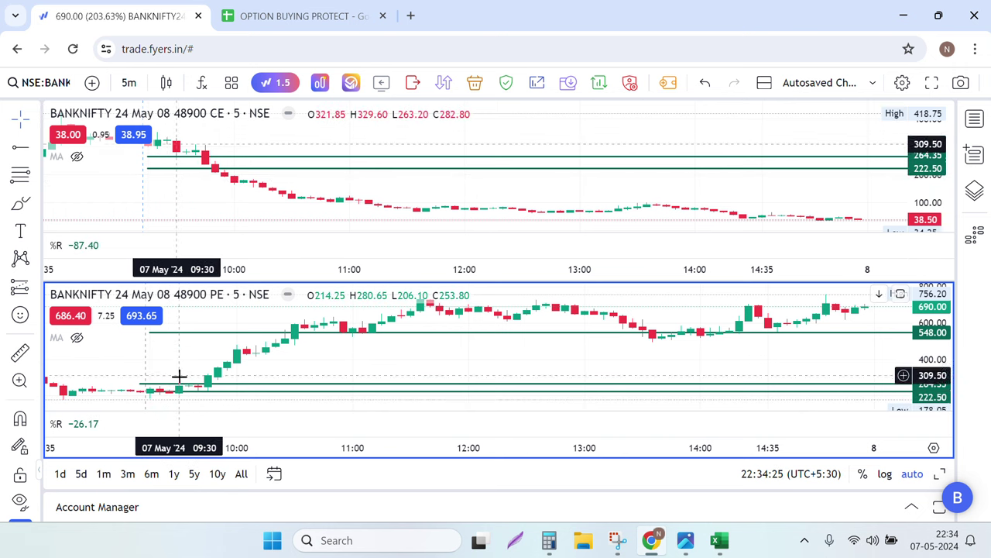
left_click_drag(179, 383, 180, 395)
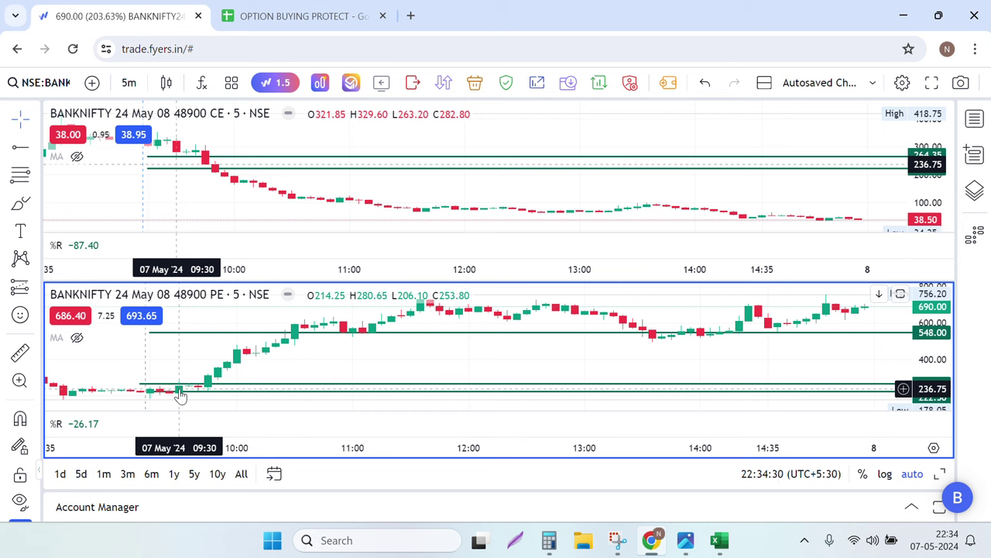
key("Delete")
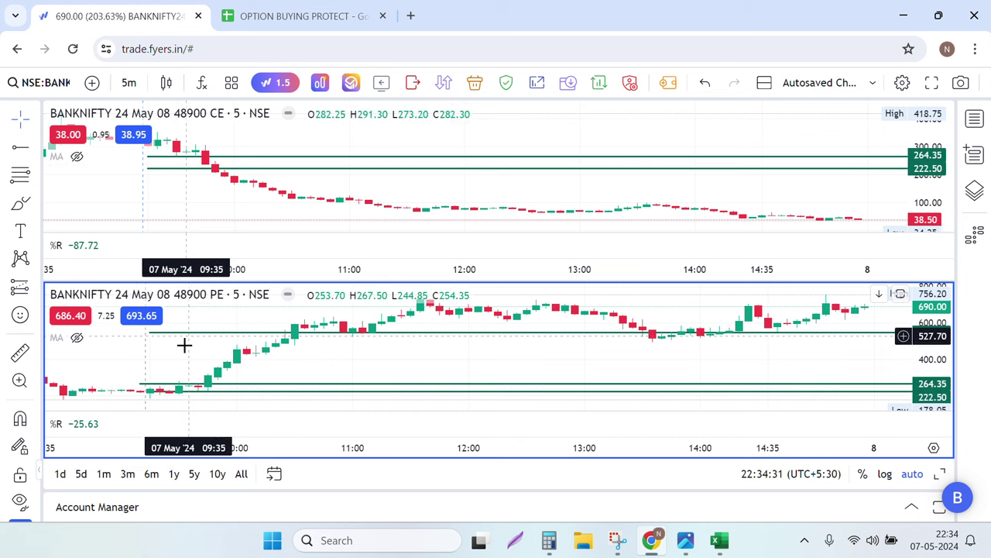
- Set both the BANKNIFTY 48900 PE and CE charts to the 3-minute interval
left_click(129, 85)
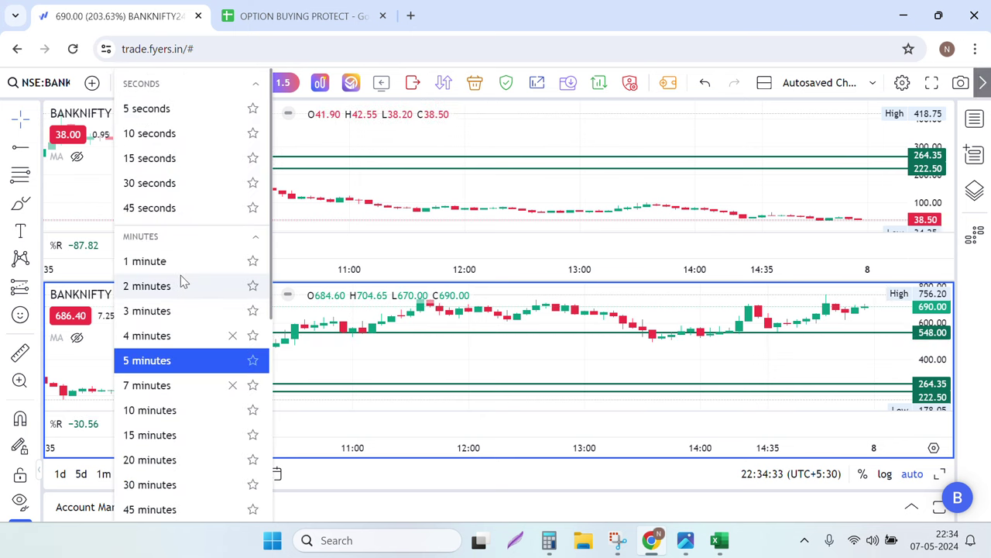
left_click(172, 313)
left_click(170, 183)
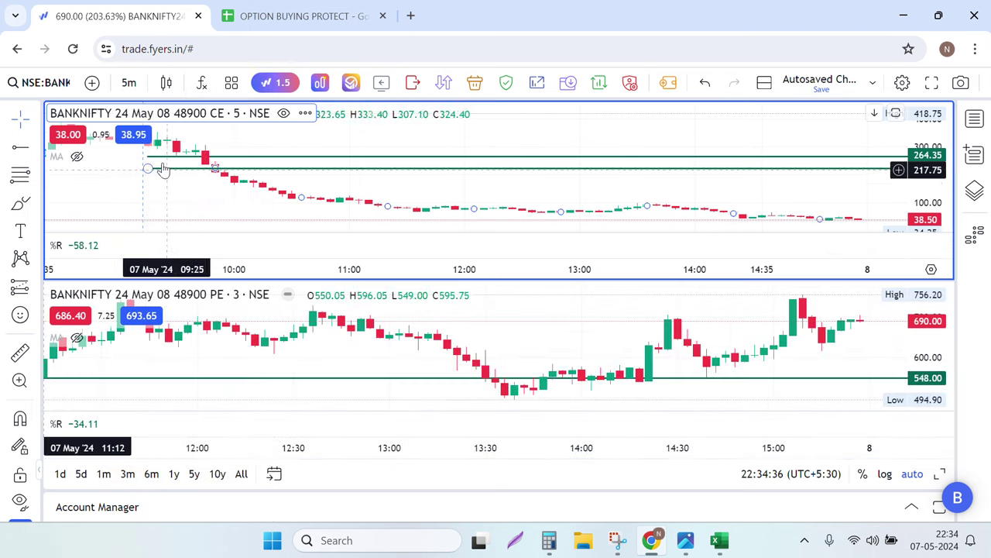
left_click(128, 83)
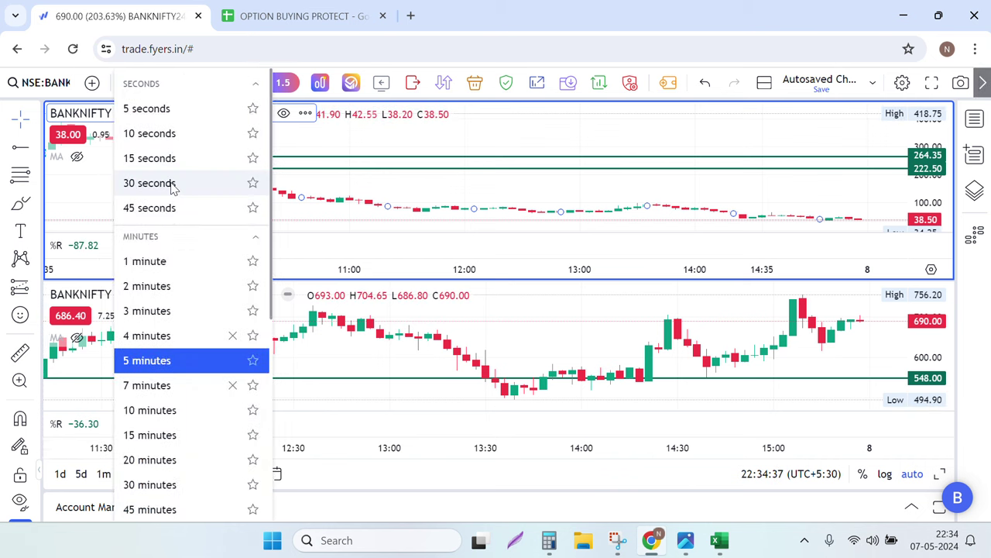
left_click(175, 313)
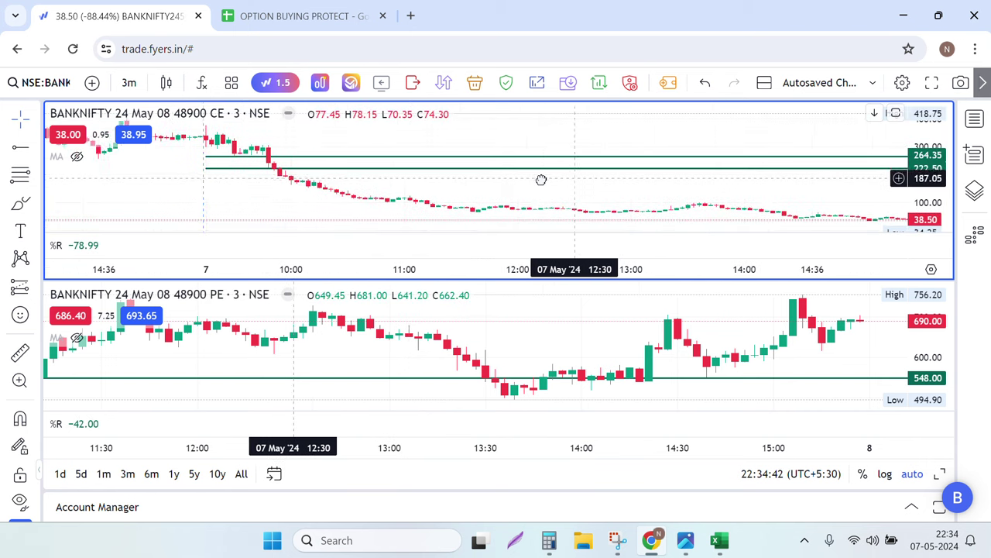
- Compare Banknifty's PullBack levels in cells I27 and I30 of the Buying Levels sheet with the 7 May candles on the BANKNIFTY 48900 PE chart
left_click_drag(266, 361, 545, 377)
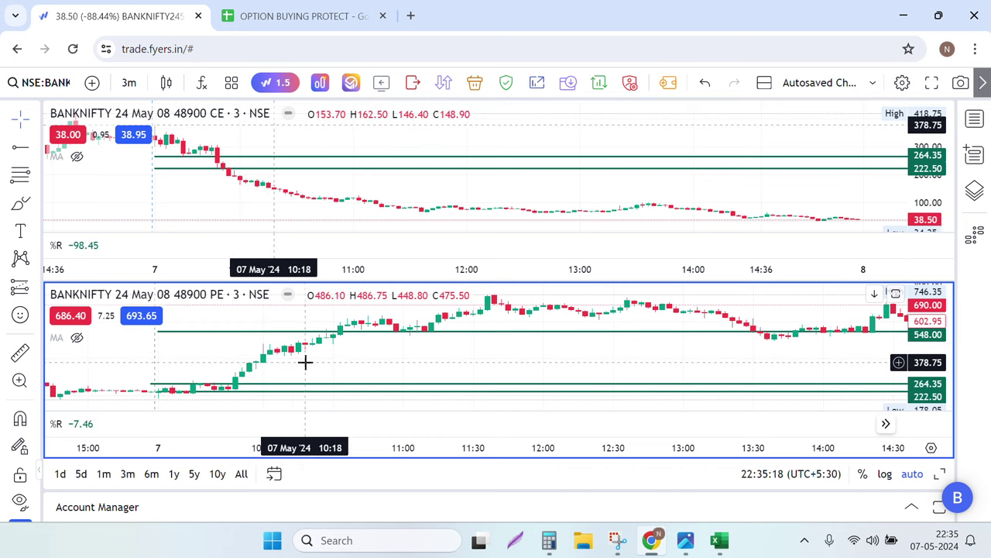
left_click(302, 16)
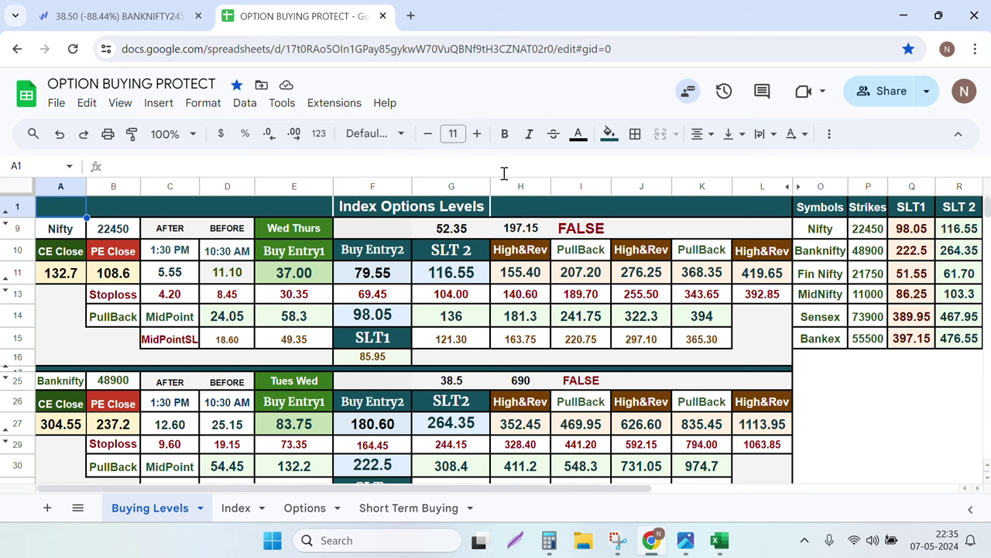
left_click(587, 429)
left_click(588, 468)
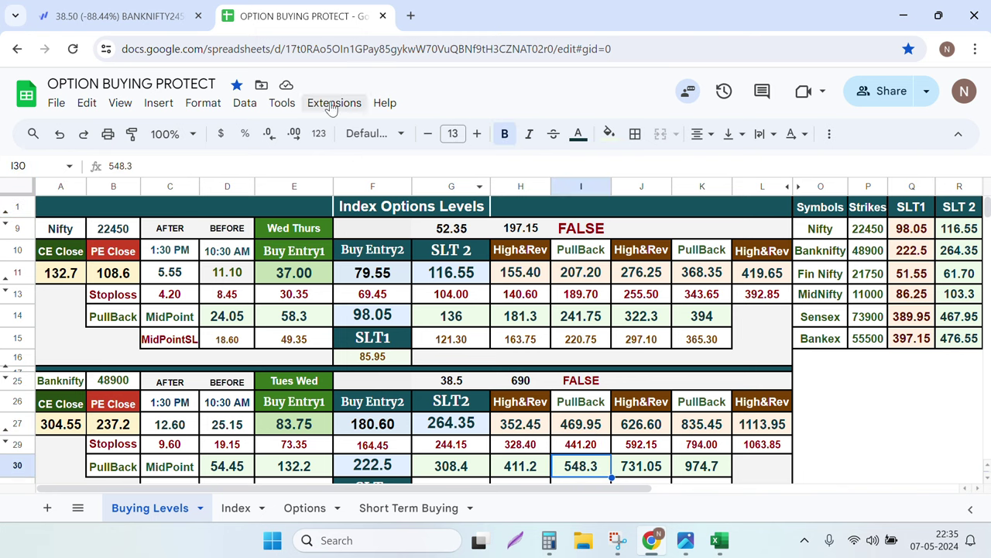
left_click(155, 17)
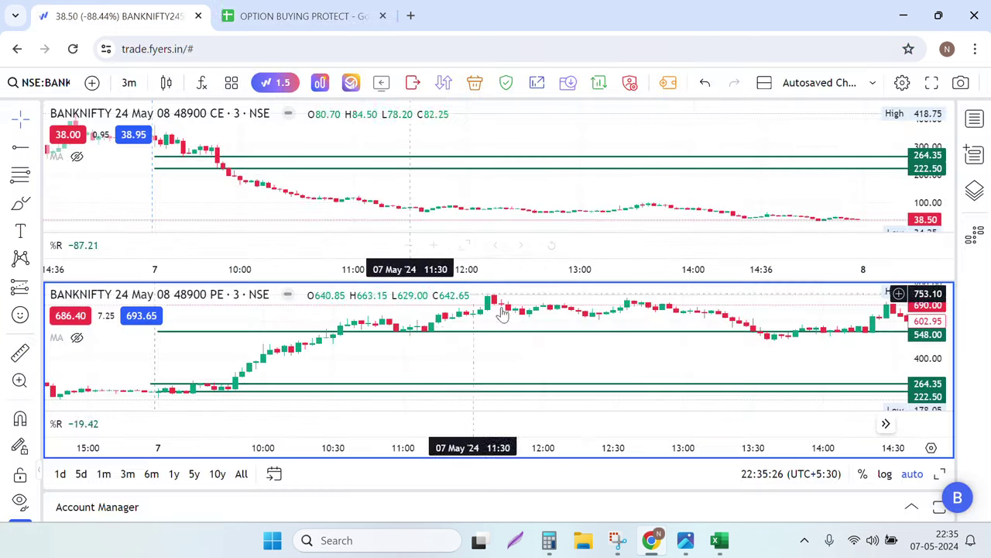
left_click(310, 15)
left_click(584, 430)
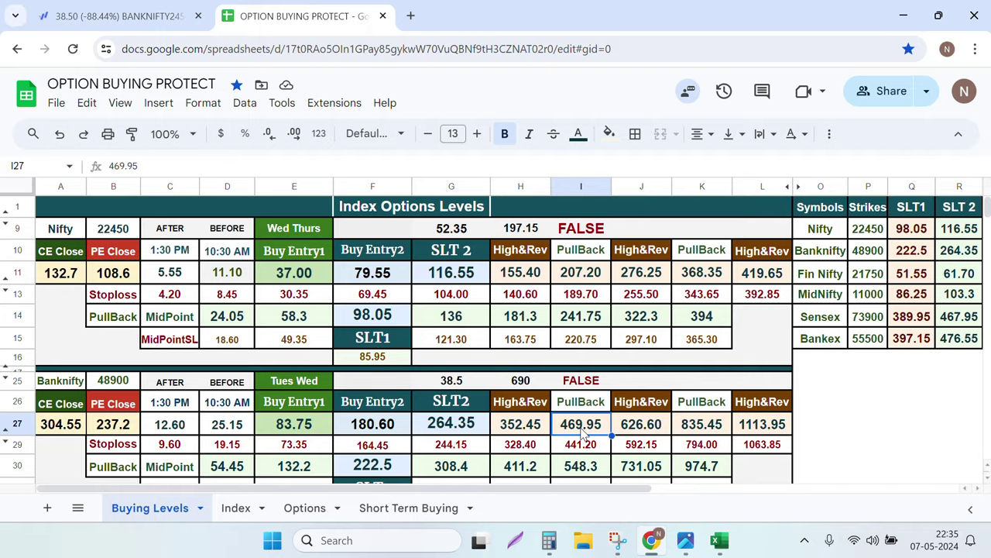
left_click(589, 471)
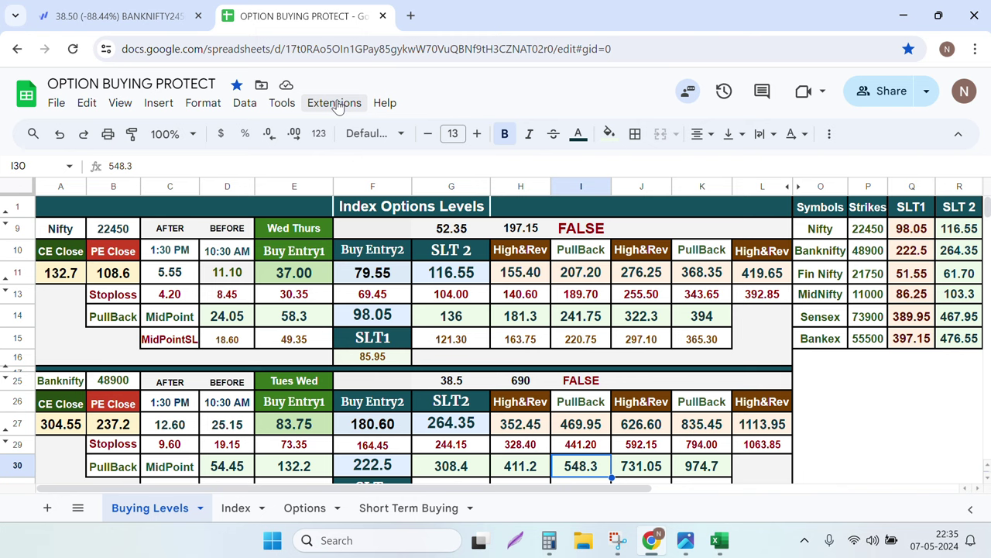
left_click(116, 16)
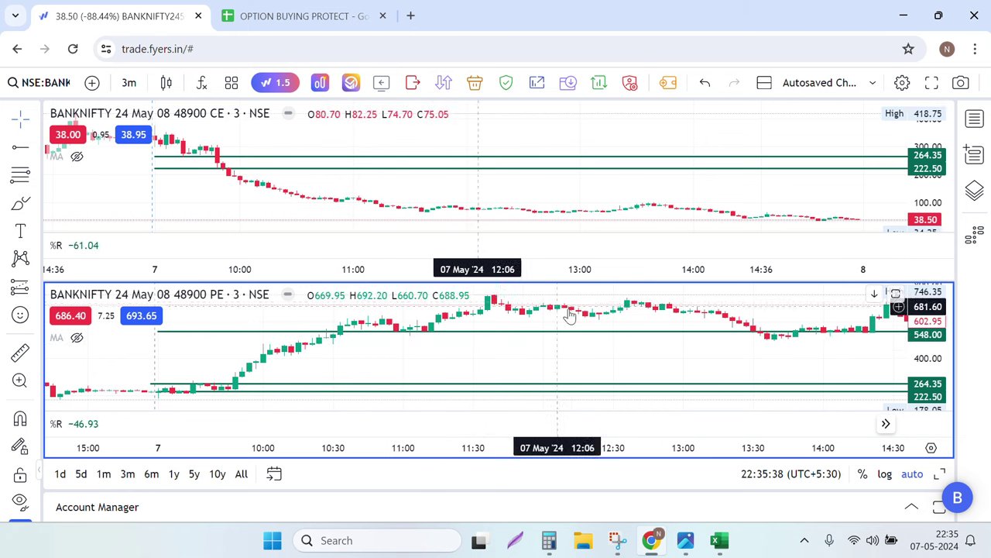
- Examine the 7 May afternoon candles around the 548.00 line on the BANKNIFTY 48900 PE chart and bring the full day into view
left_click_drag(868, 312, 561, 391)
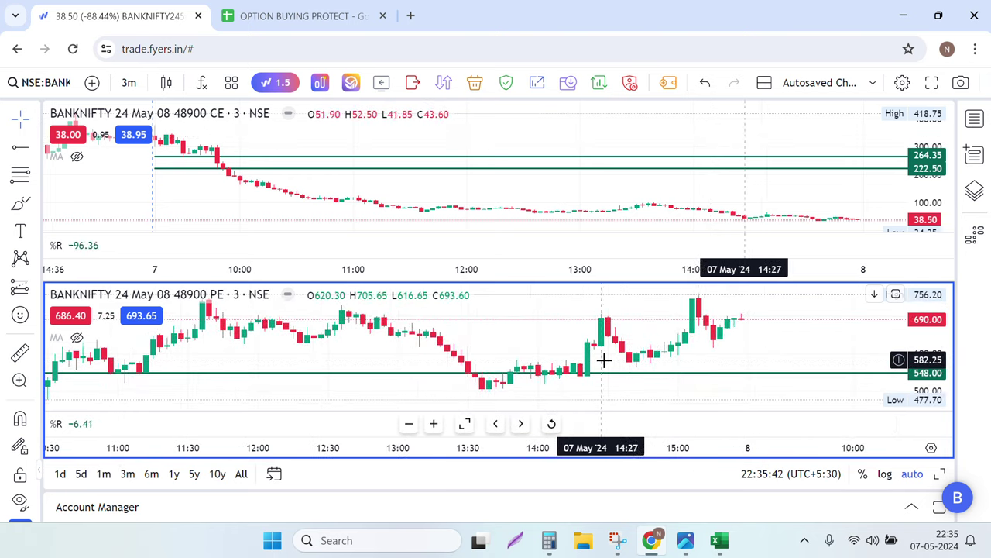
scroll(620, 362, "down", 1)
scroll(624, 362, "down", 1)
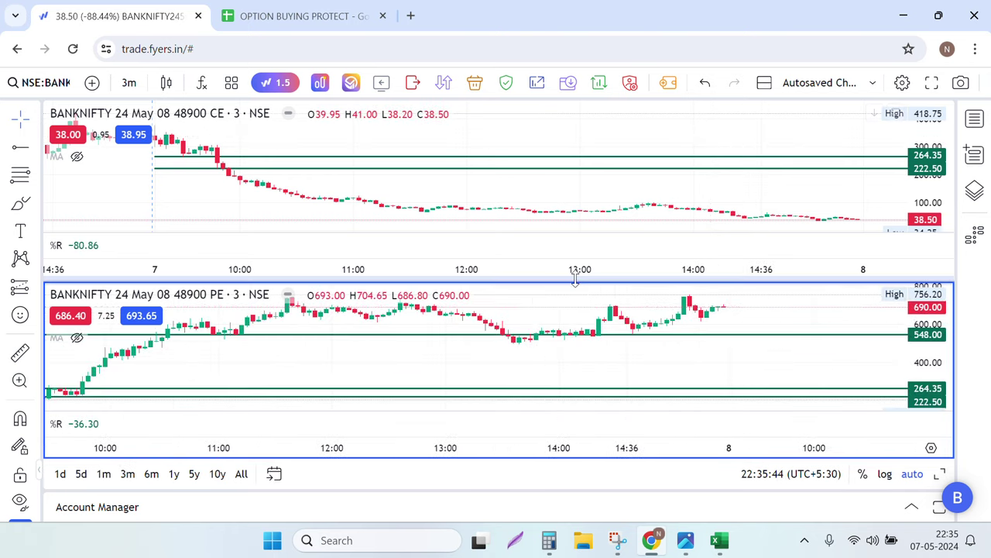
left_click_drag(504, 374, 644, 373)
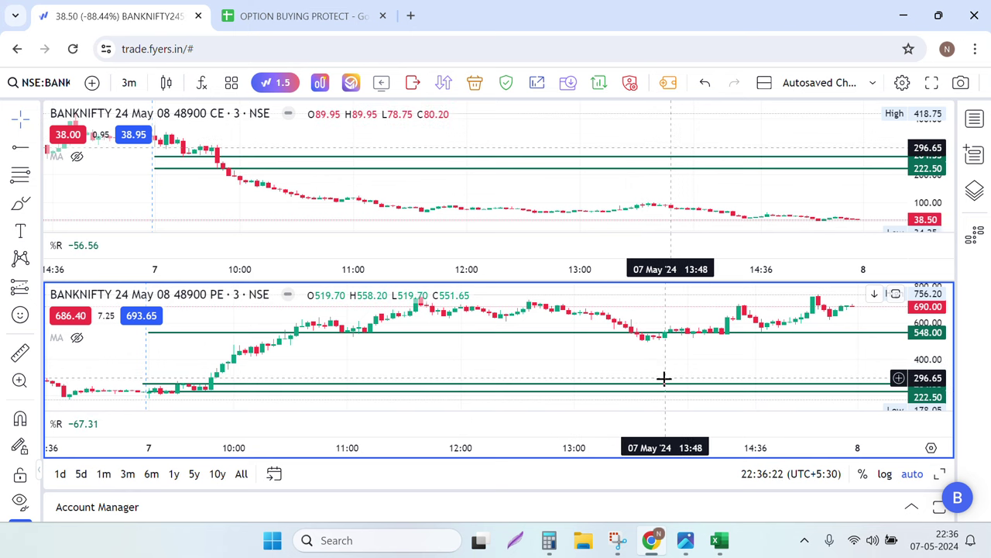
- Load the NIFTY 24 May 09 22450 CE from the watchlist into the upper chart and the 22450 PE into the lower chart
left_click(973, 120)
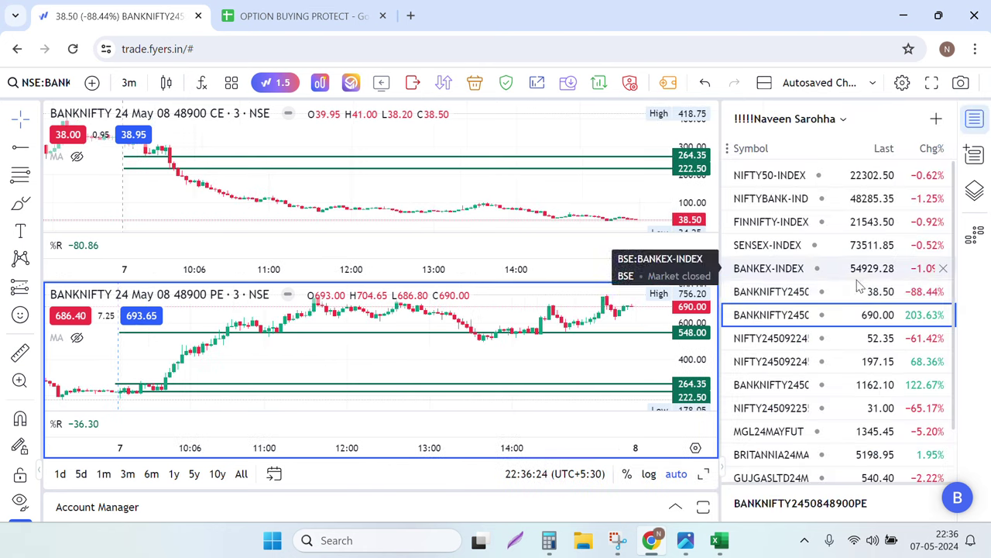
left_click(682, 194)
left_click(753, 343)
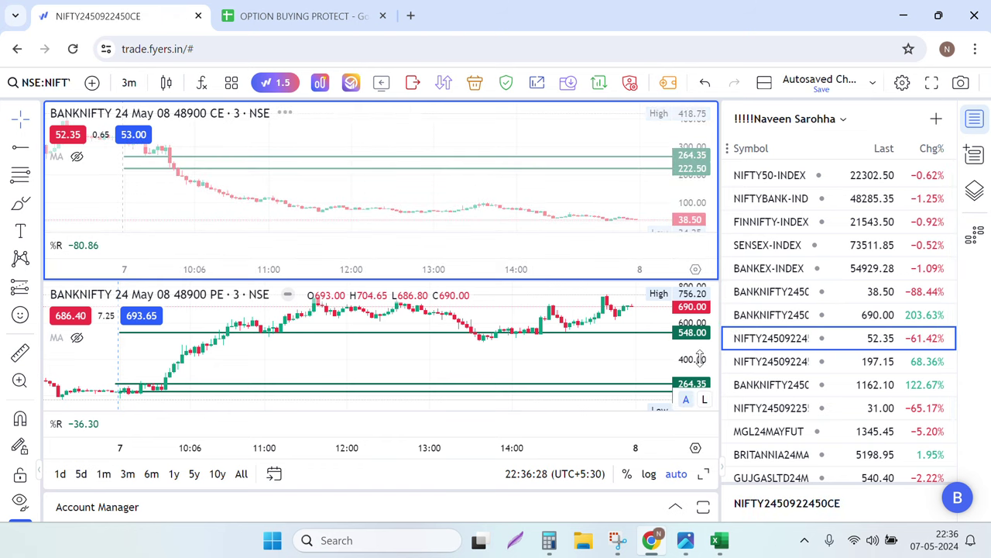
left_click(794, 341)
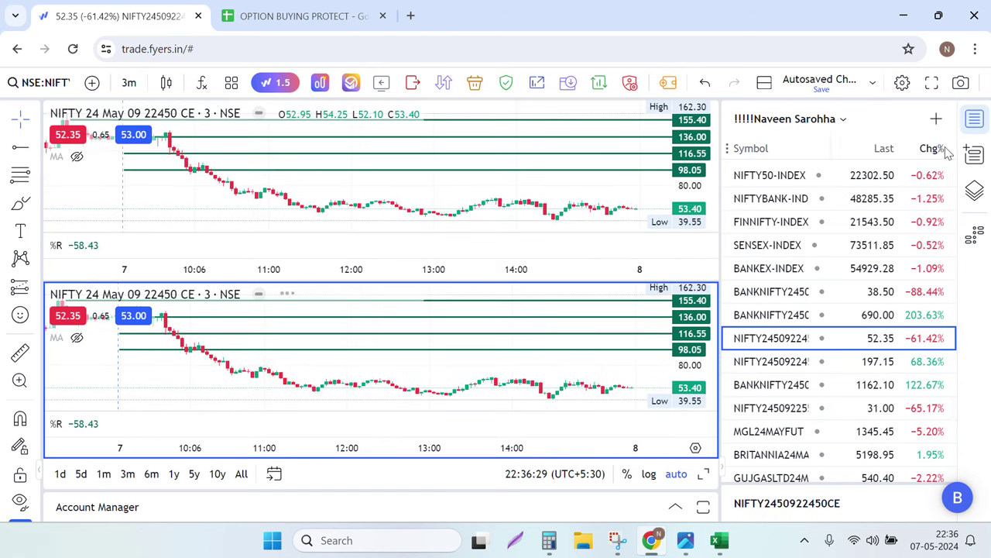
left_click(974, 118)
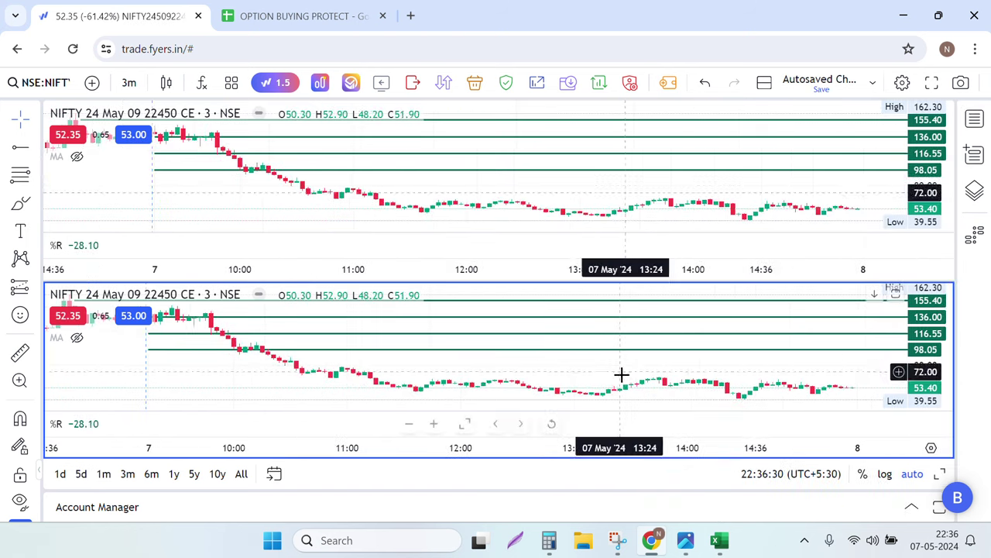
left_click(974, 119)
left_click(798, 368)
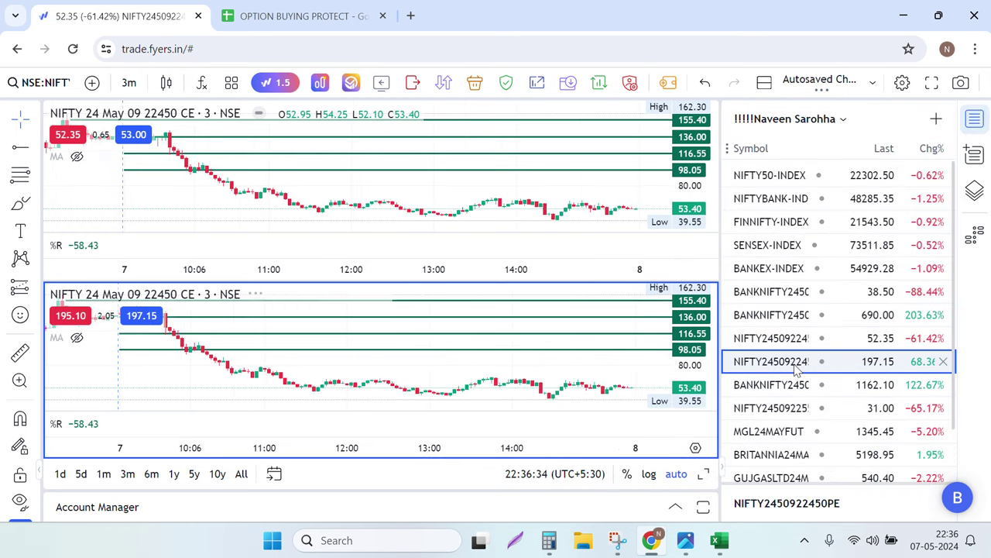
left_click(970, 118)
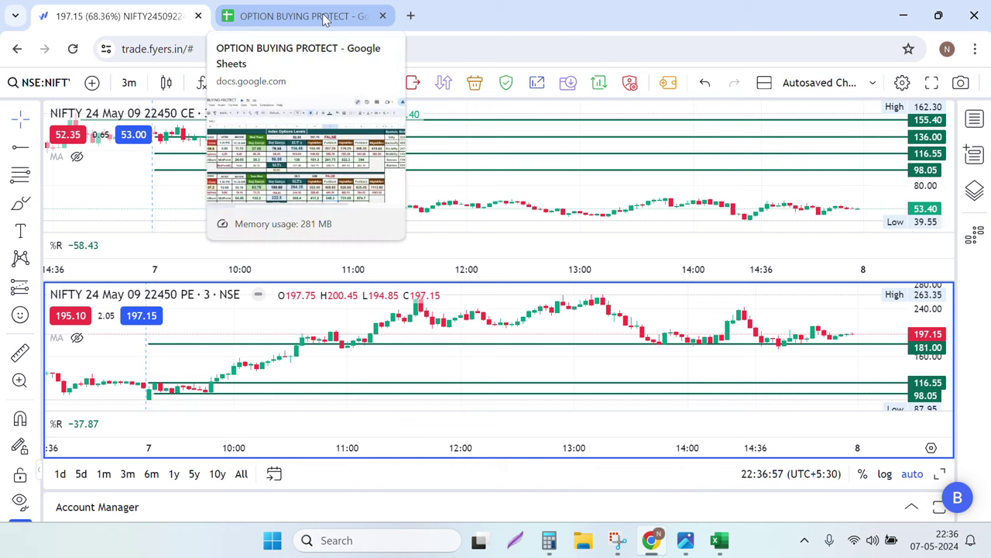
- Close the New Microsoft Excel Worksheet workbook and the image viewer holding the screenshots
left_click(727, 550)
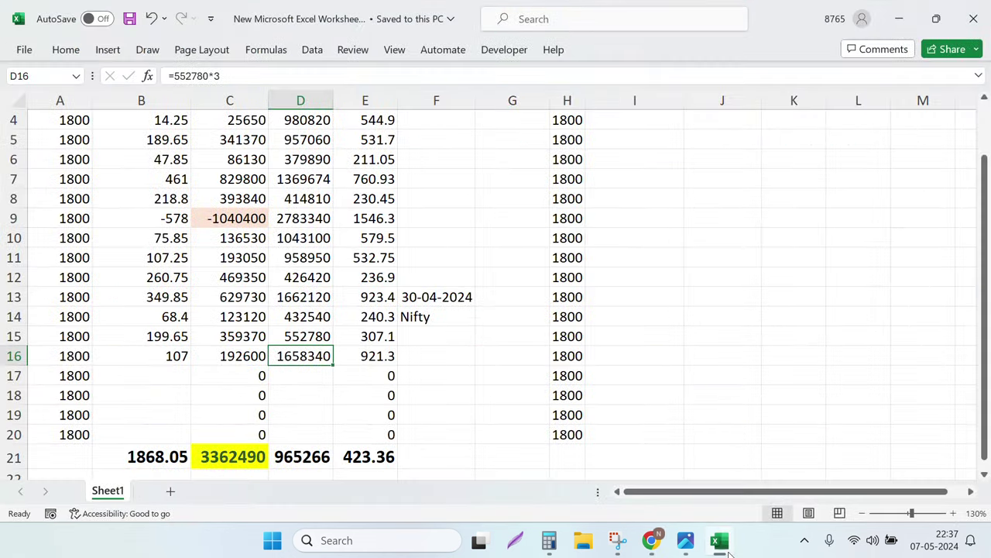
left_click(727, 550)
mouse_move(727, 553)
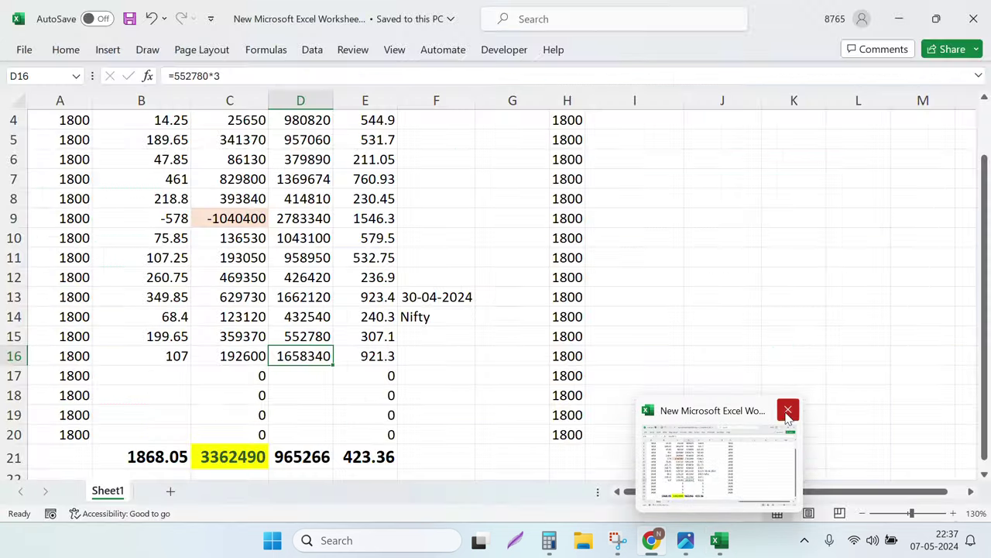
left_click(785, 409)
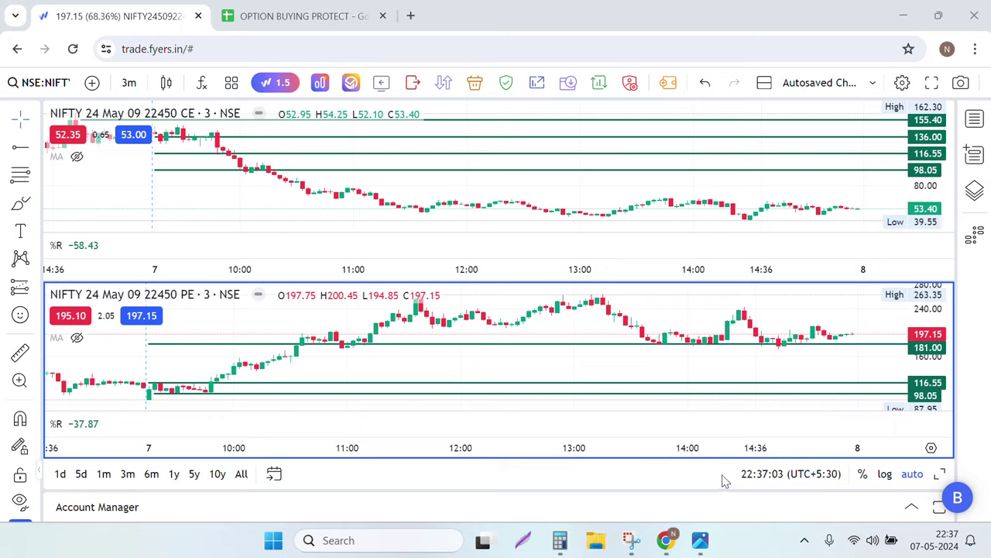
left_click(700, 540)
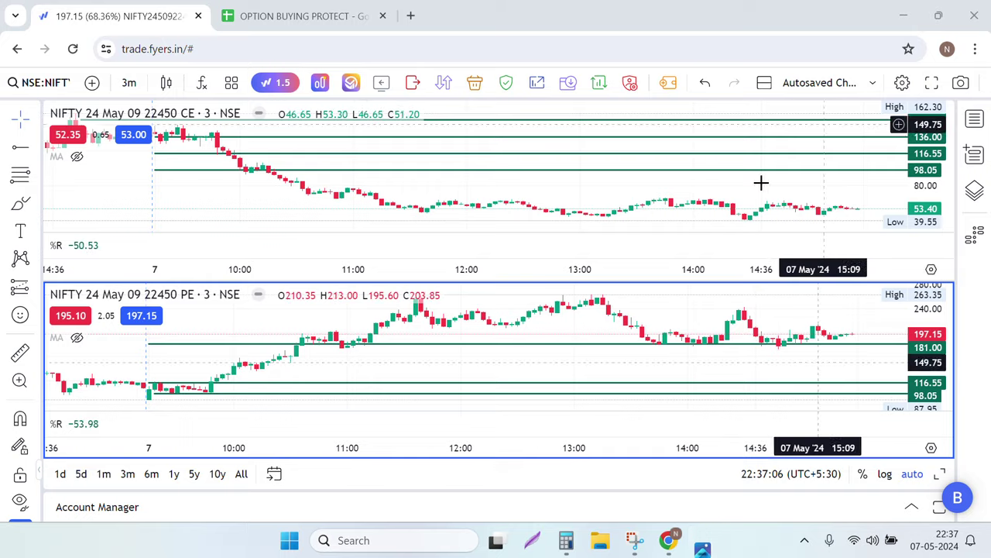
left_click(974, 13)
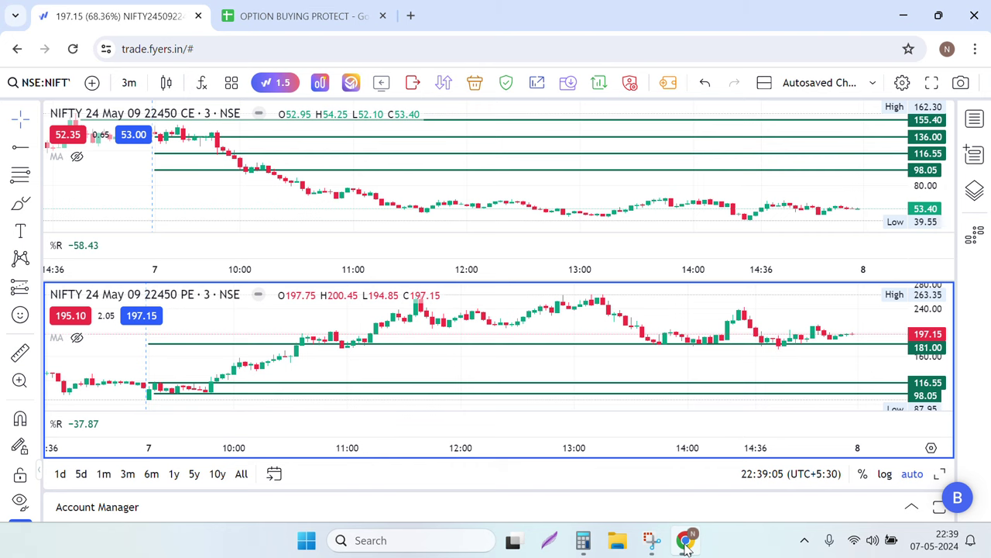
left_click(904, 15)
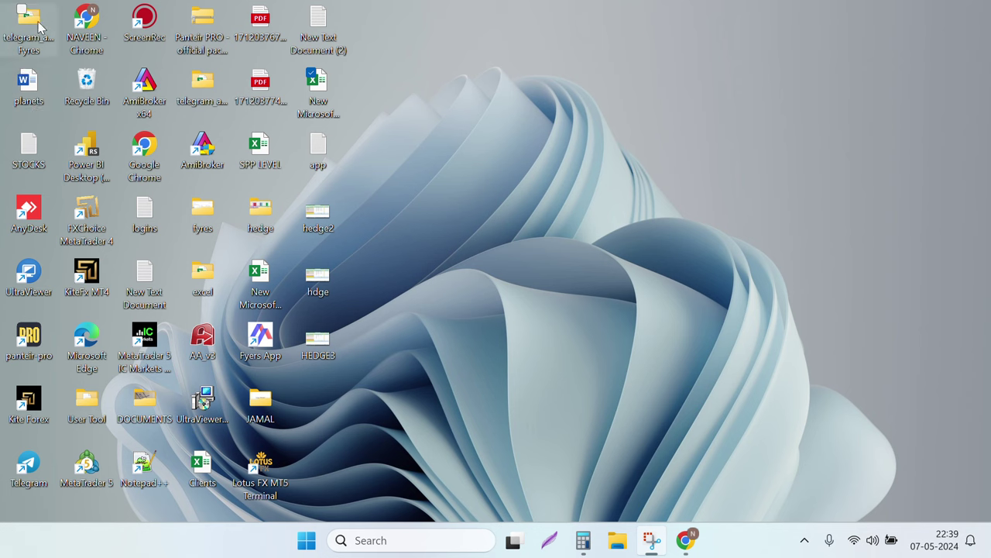
double_click(262, 224)
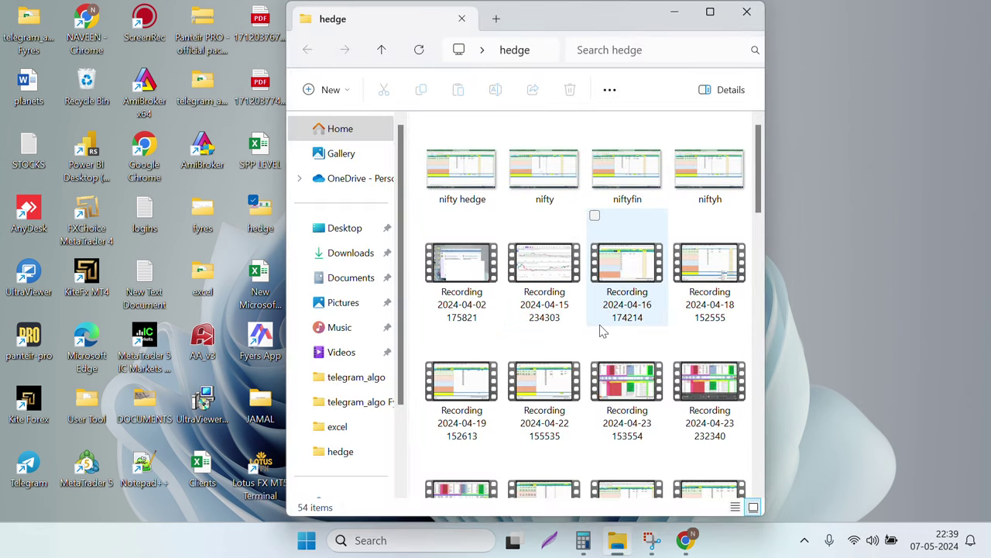
scroll(603, 332, "down", 10)
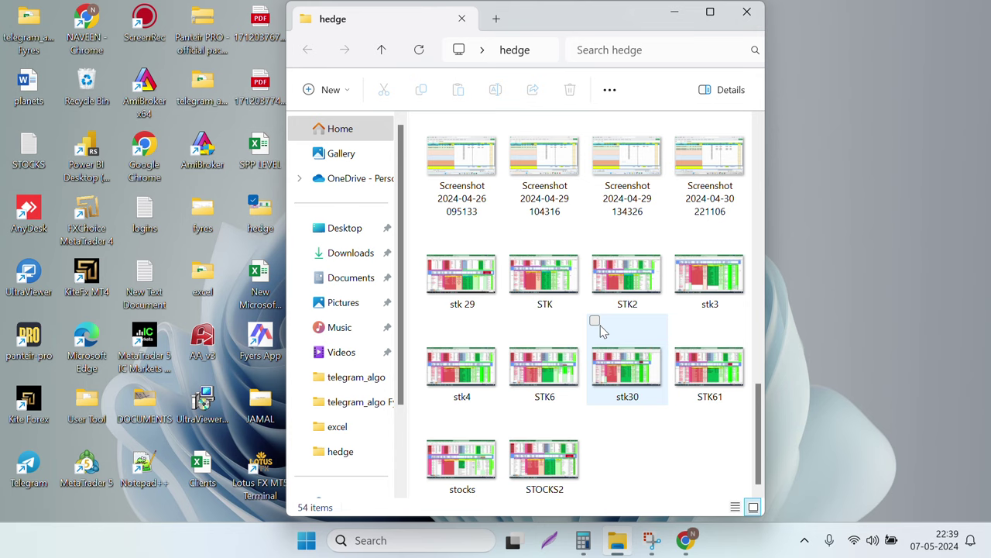
scroll(608, 334, "up", 5)
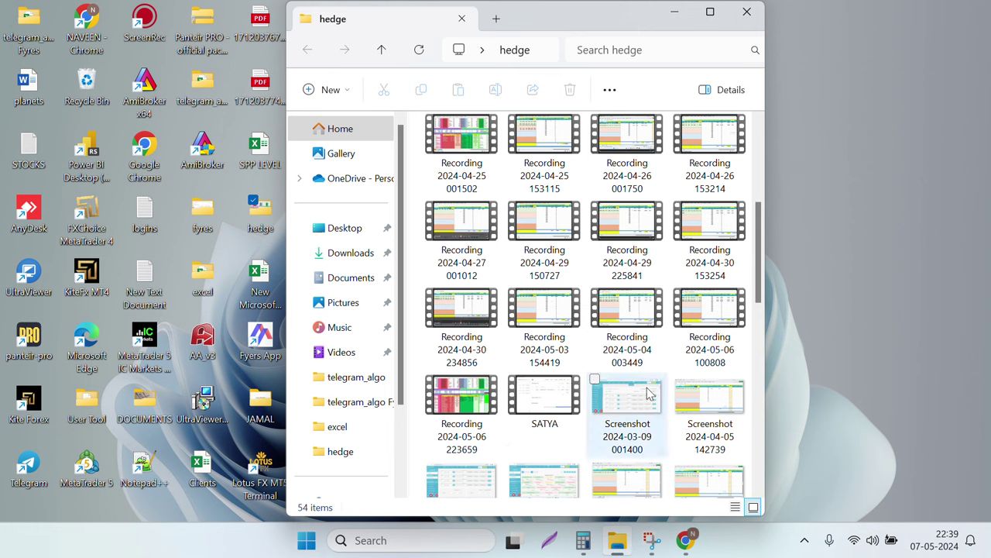
double_click(724, 345)
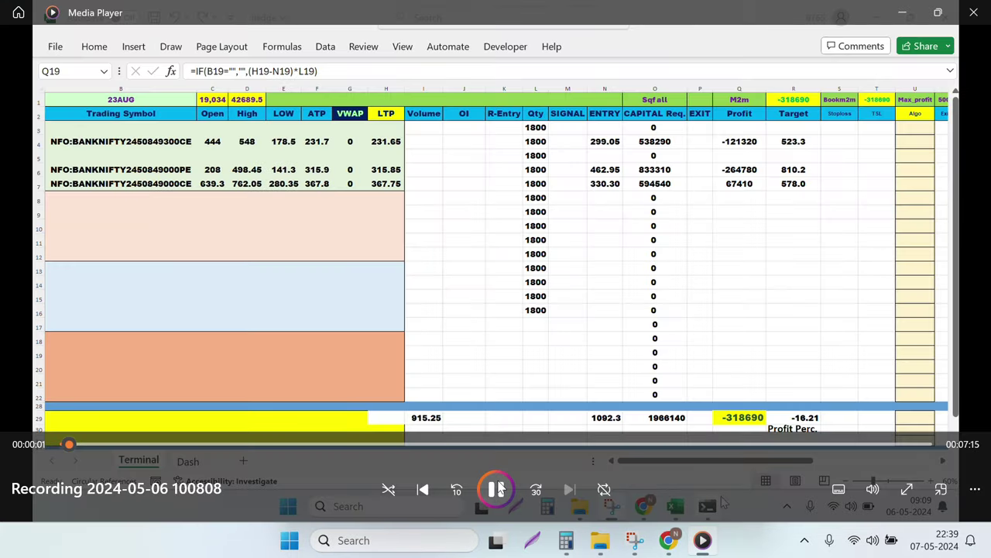
- Pause the recording to examine the opening M2m loss, mute its sound and resume playback
left_click(497, 490)
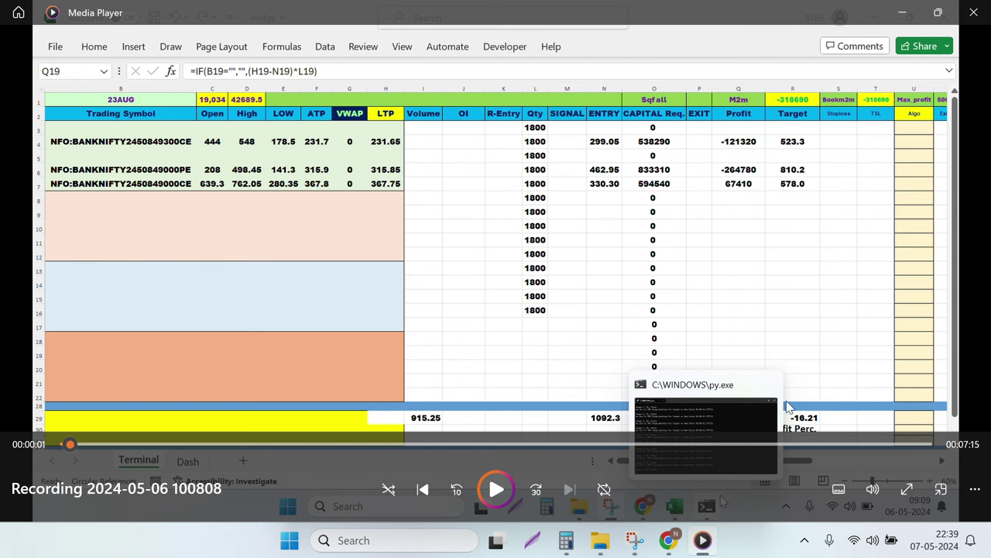
left_click(873, 489)
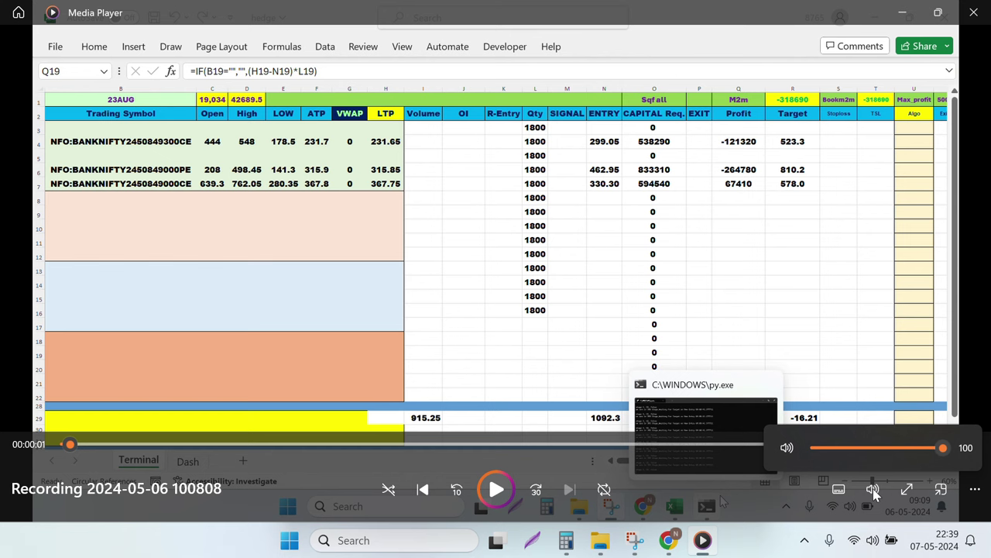
left_click(788, 448)
left_click(498, 491)
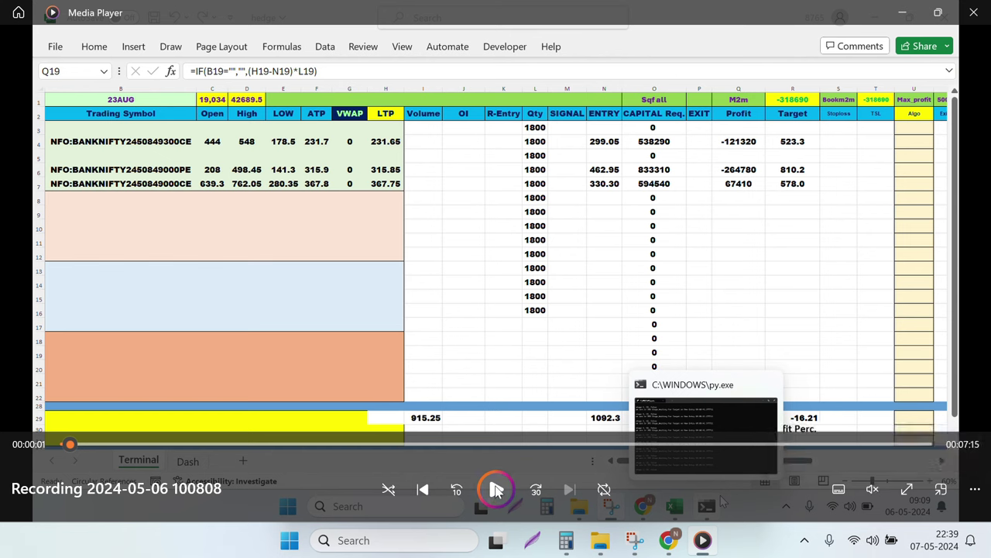
left_click(497, 489)
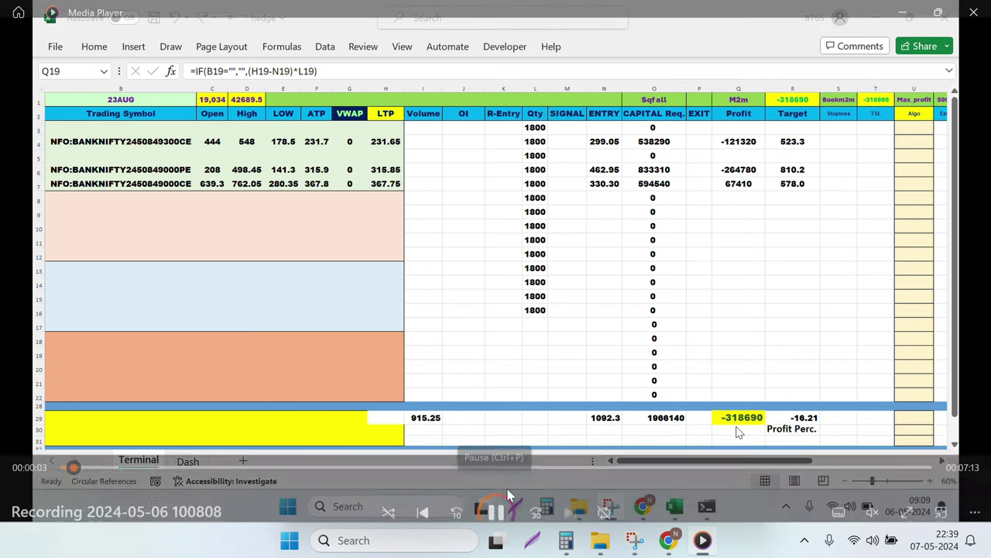
left_click(499, 490)
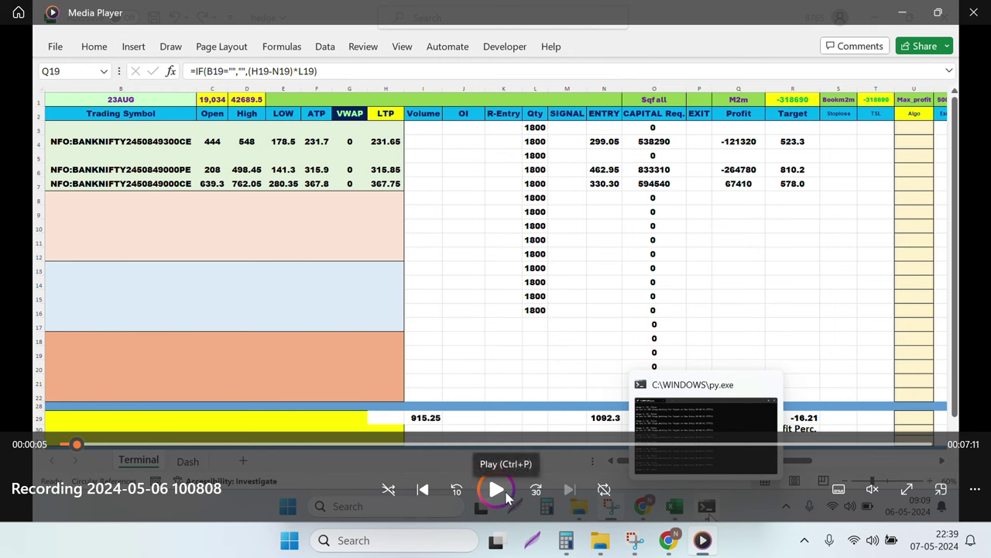
left_click(505, 494)
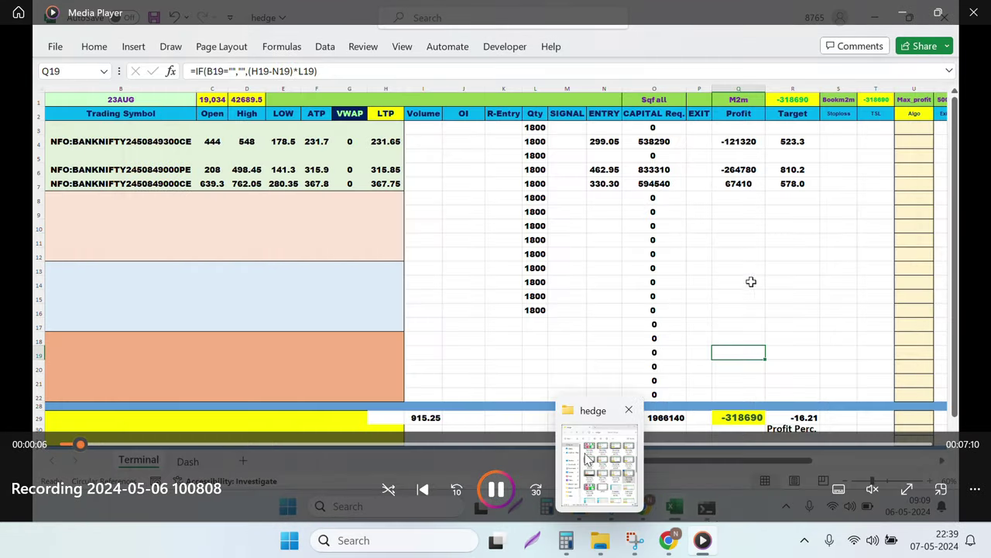
- Skip ahead through the recording past the 0:31 and 2:24 marks to about 6:42 to follow how the M2m profit changes
left_click(128, 444)
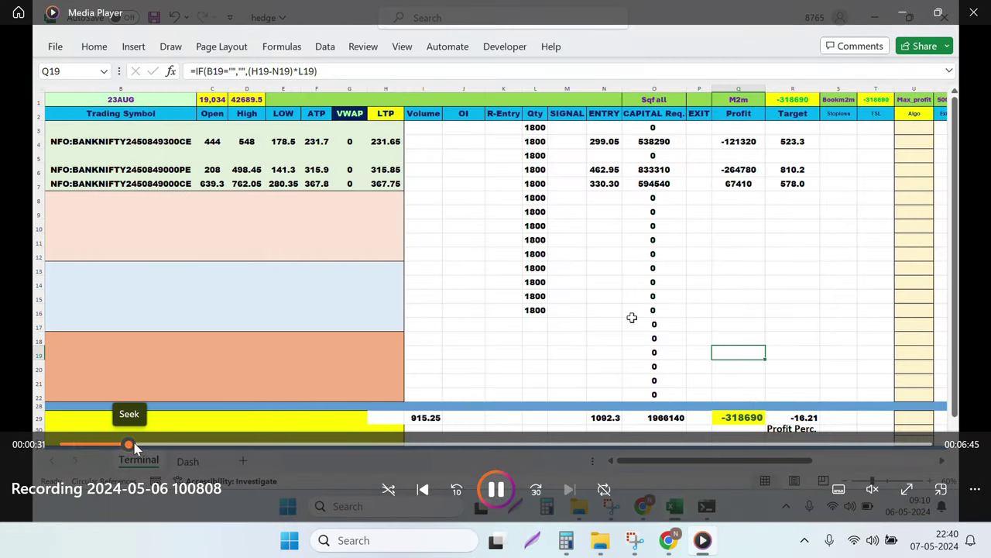
left_click(163, 443)
left_click_drag(202, 444, 350, 444)
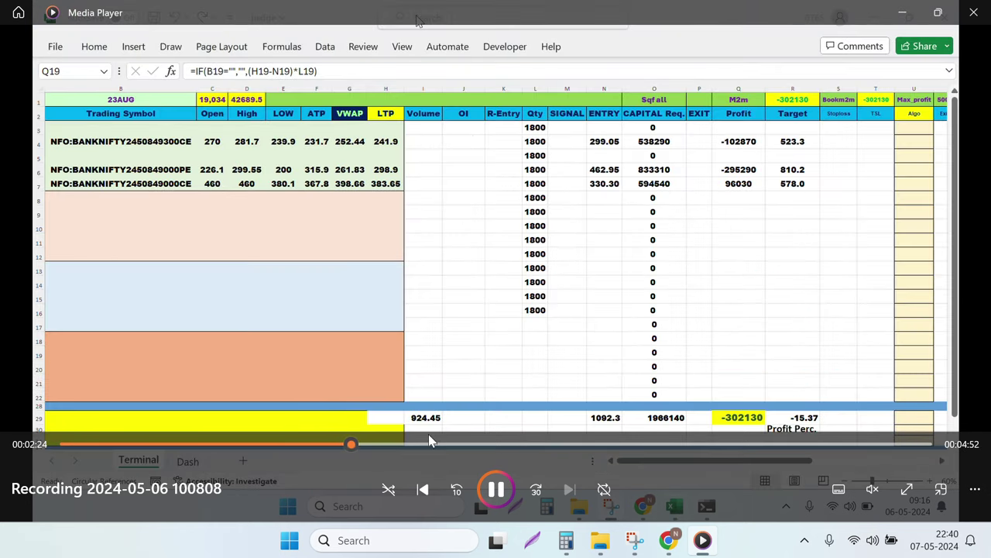
left_click(863, 445)
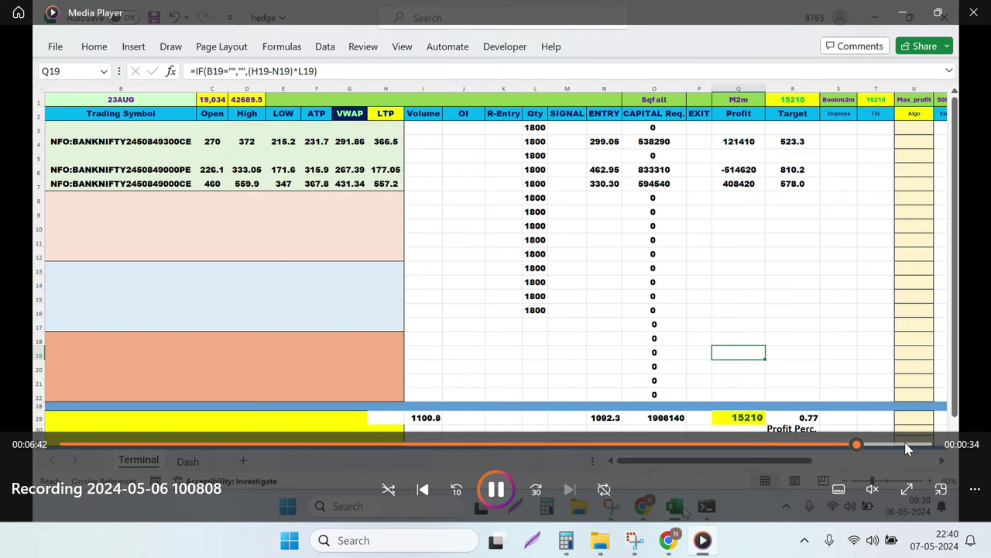
left_click_drag(827, 444, 924, 447)
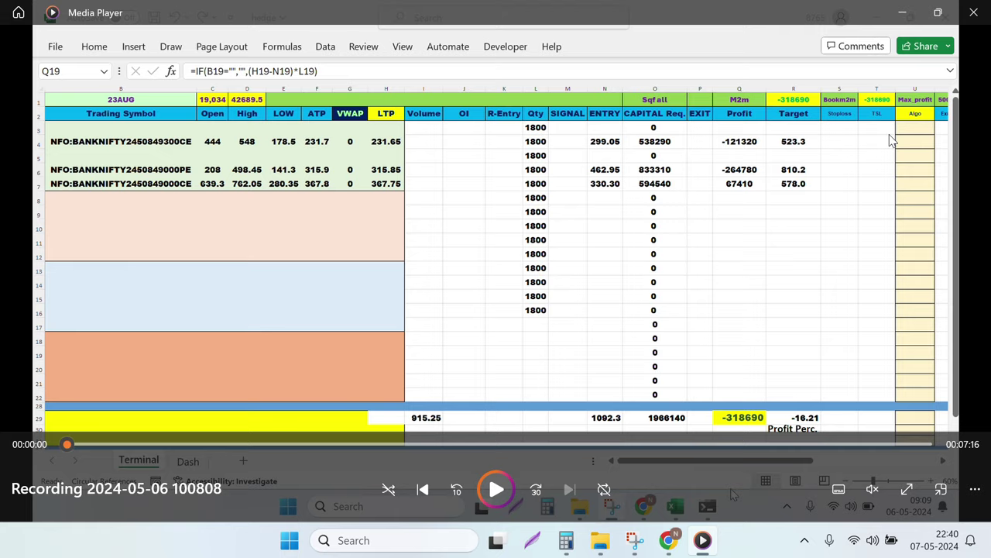
left_click(974, 12)
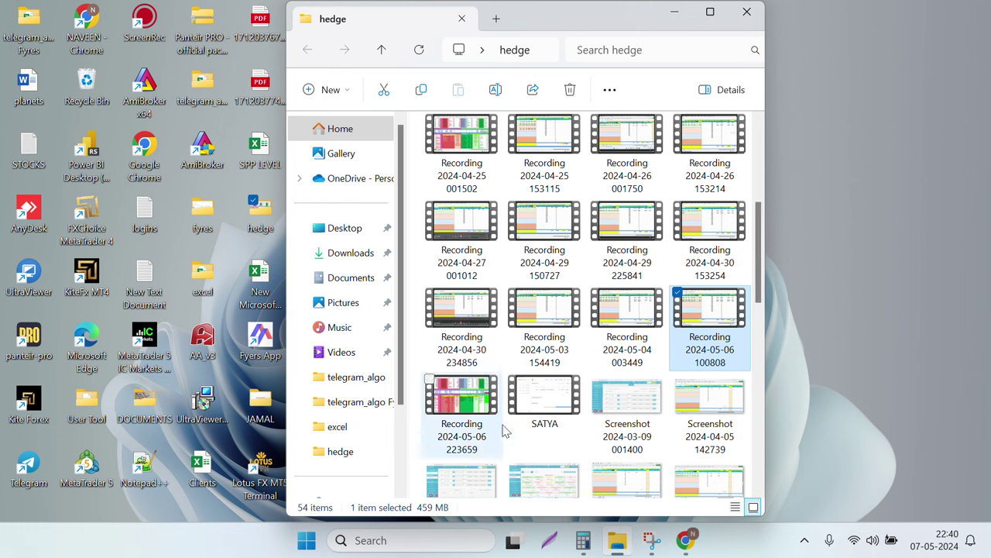
- Look through the recordings and screenshots in the hedge folder, close it and switch back to the NIFTY option charts in Chrome
scroll(649, 418, "down", 5)
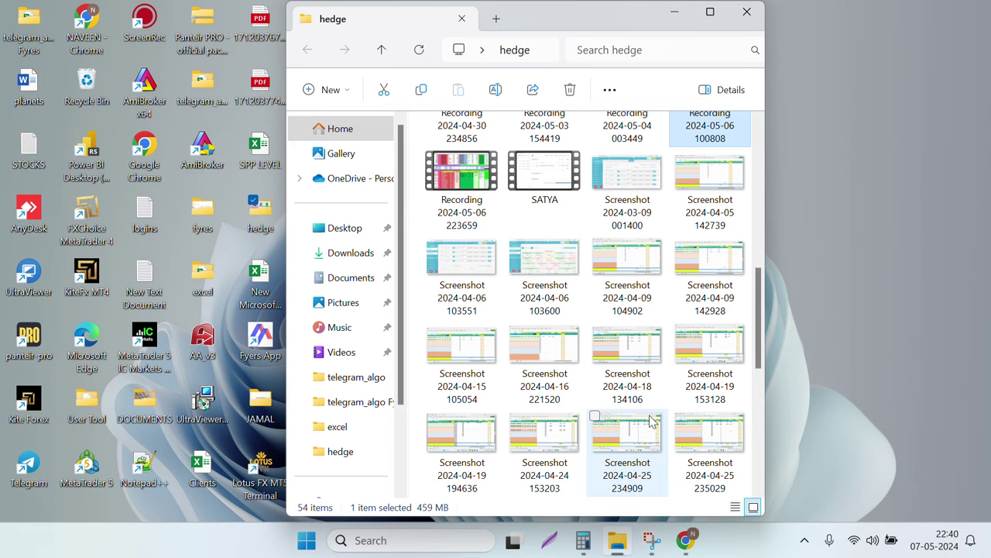
scroll(651, 420, "up", 10)
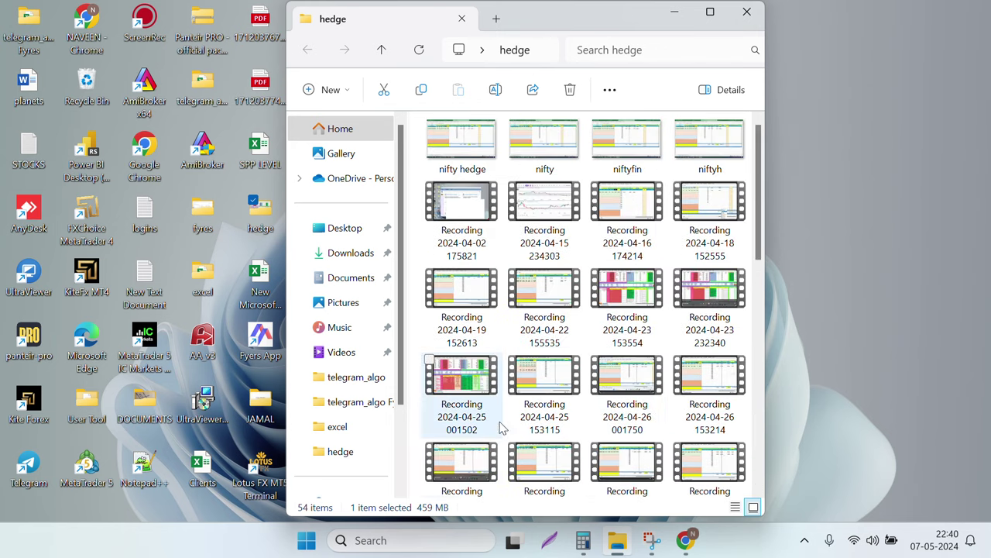
scroll(502, 422, "down", 3)
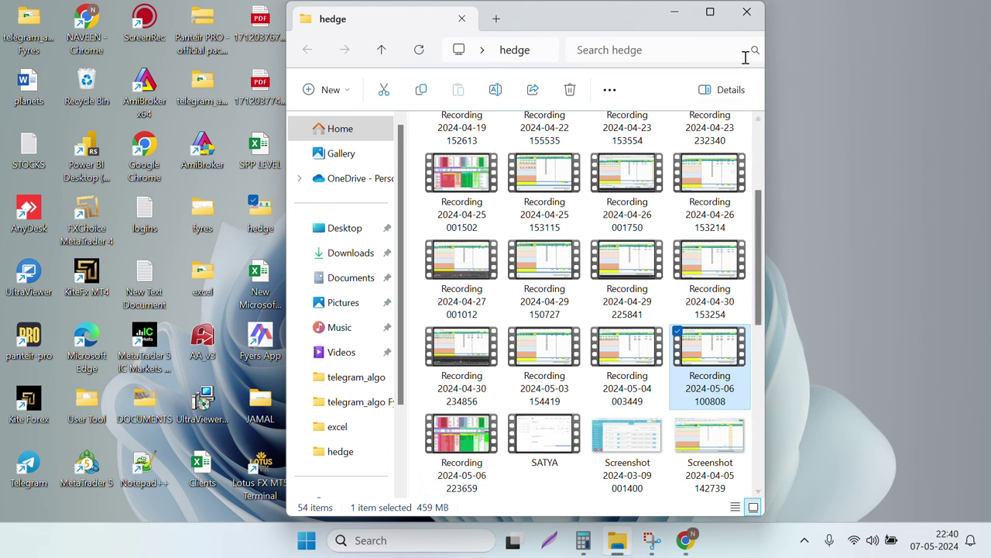
left_click(747, 11)
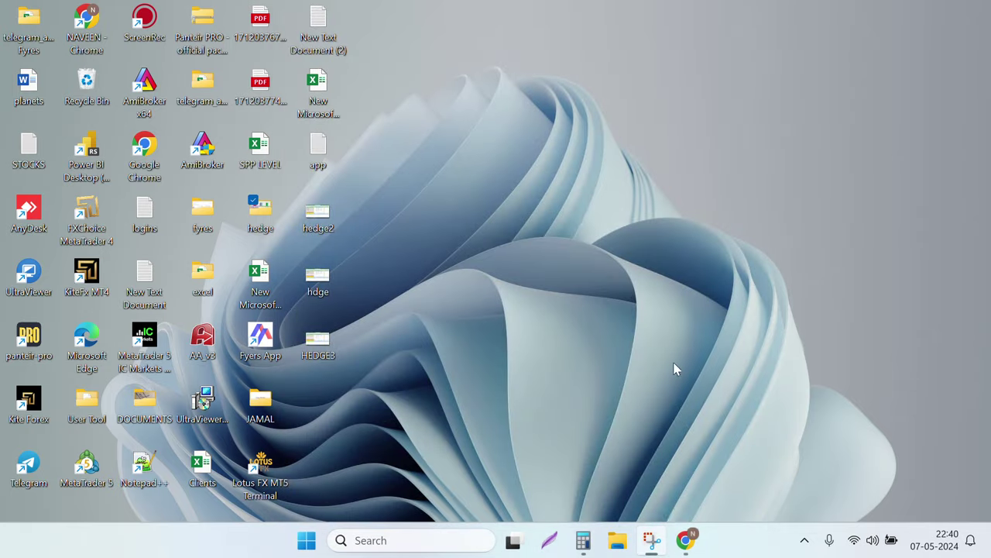
left_click(684, 540)
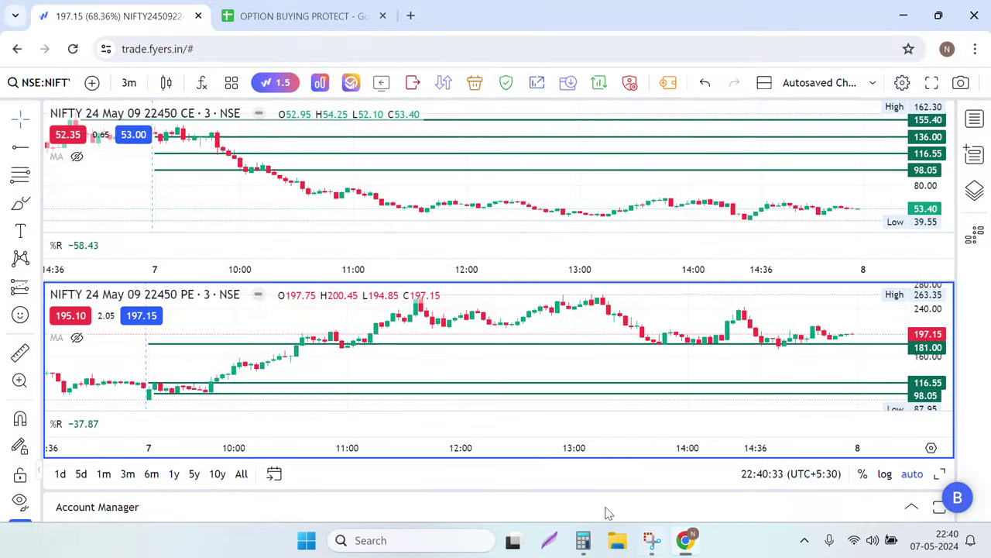